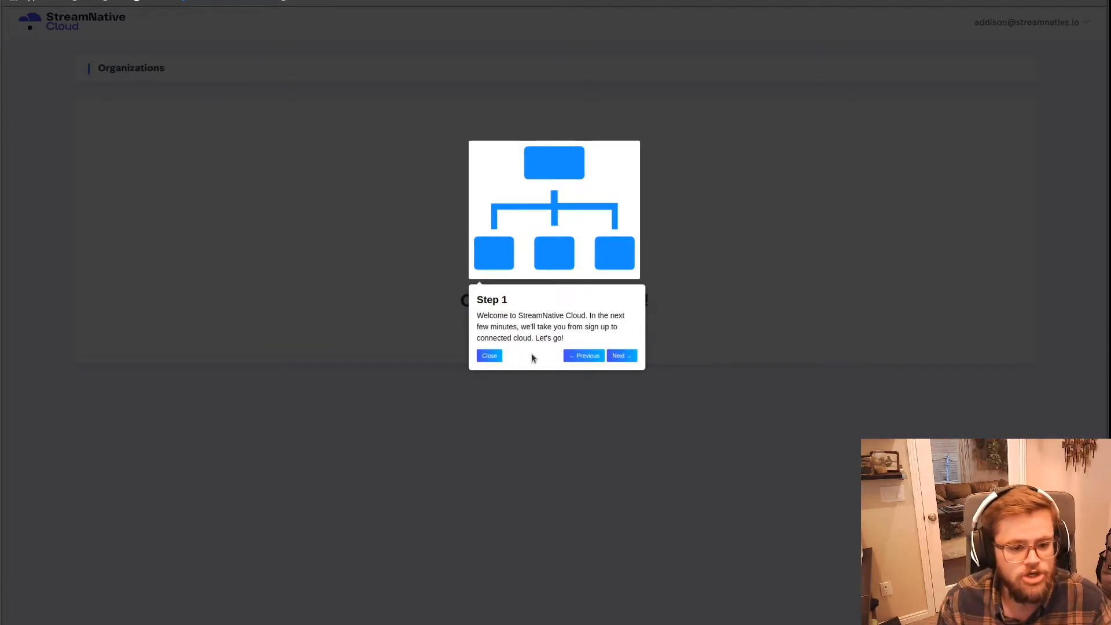
Step: Advance past the welcome guide and create an organization named acme-inc
left_click(622, 355)
left_click(585, 326)
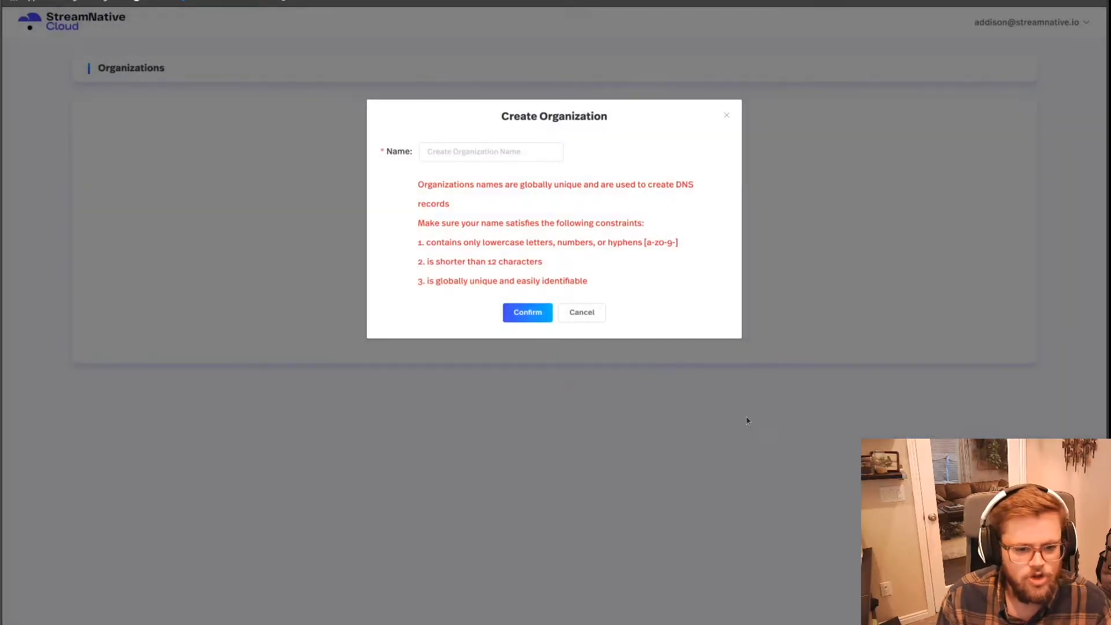
left_click(454, 148)
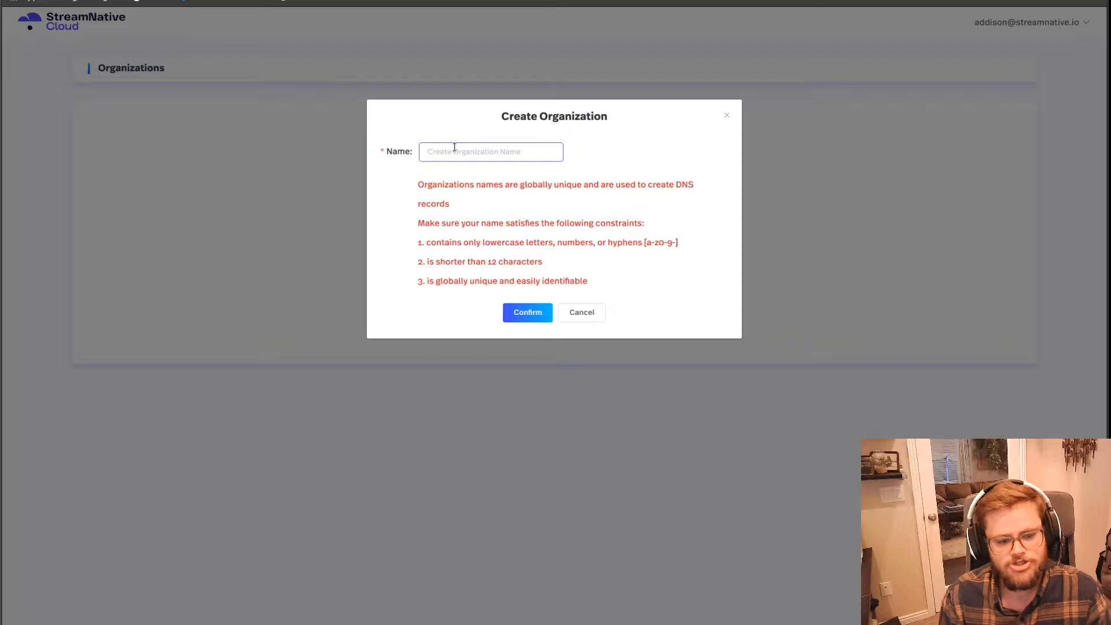
type("ac")
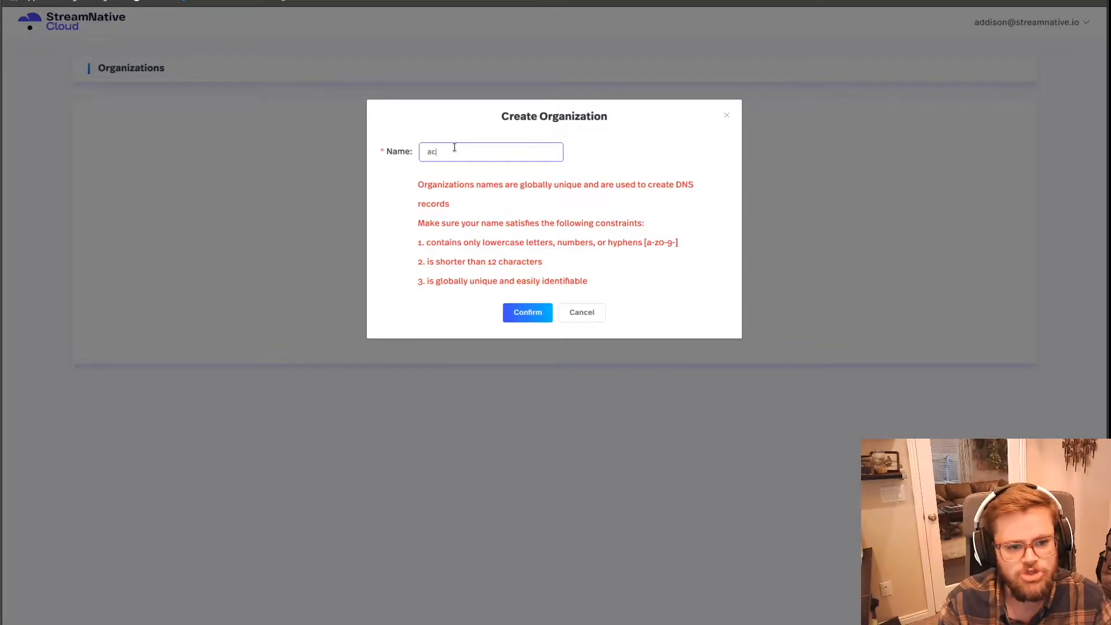
type("me-inc")
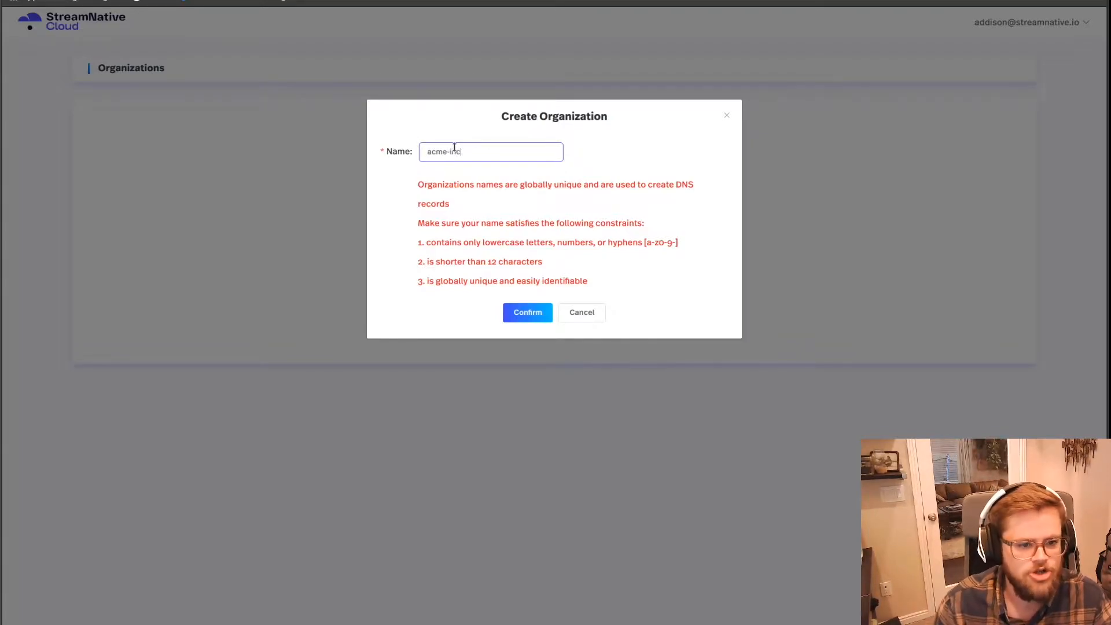
left_click(531, 313)
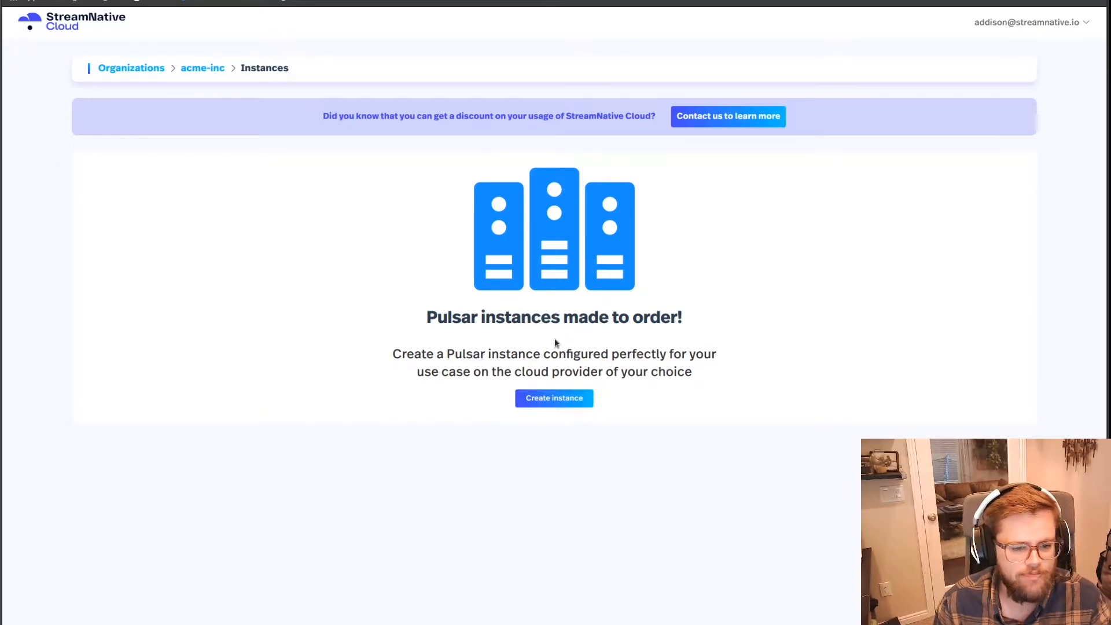
Step: Start a new Pulsar instance named prod and complete the setup guide, keeping Google Cloud and the Standard cluster type
left_click(577, 398)
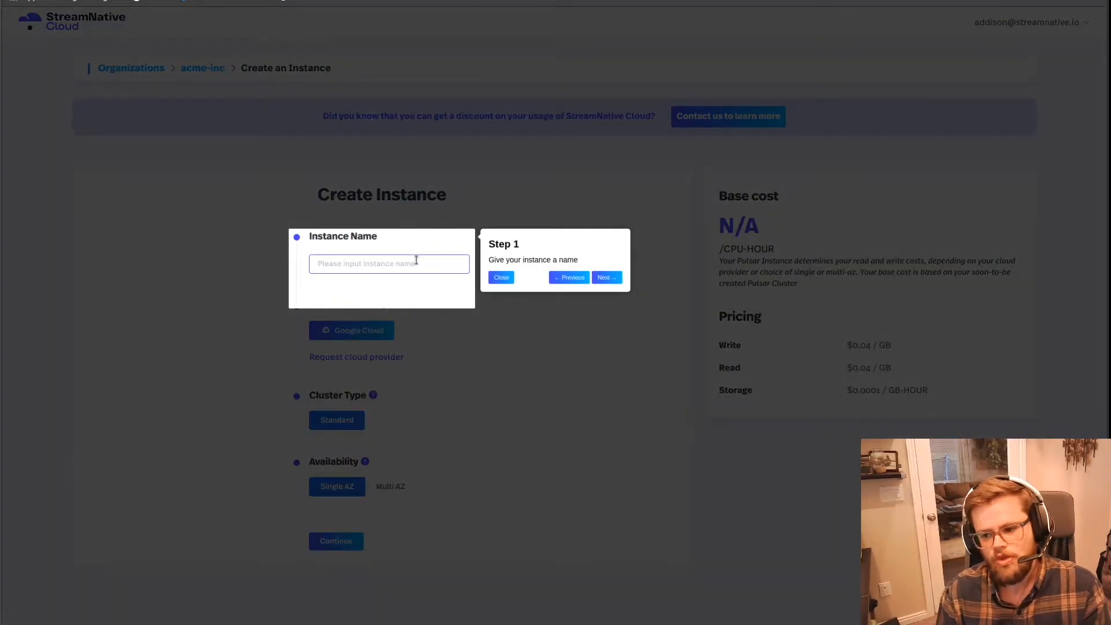
left_click(416, 261)
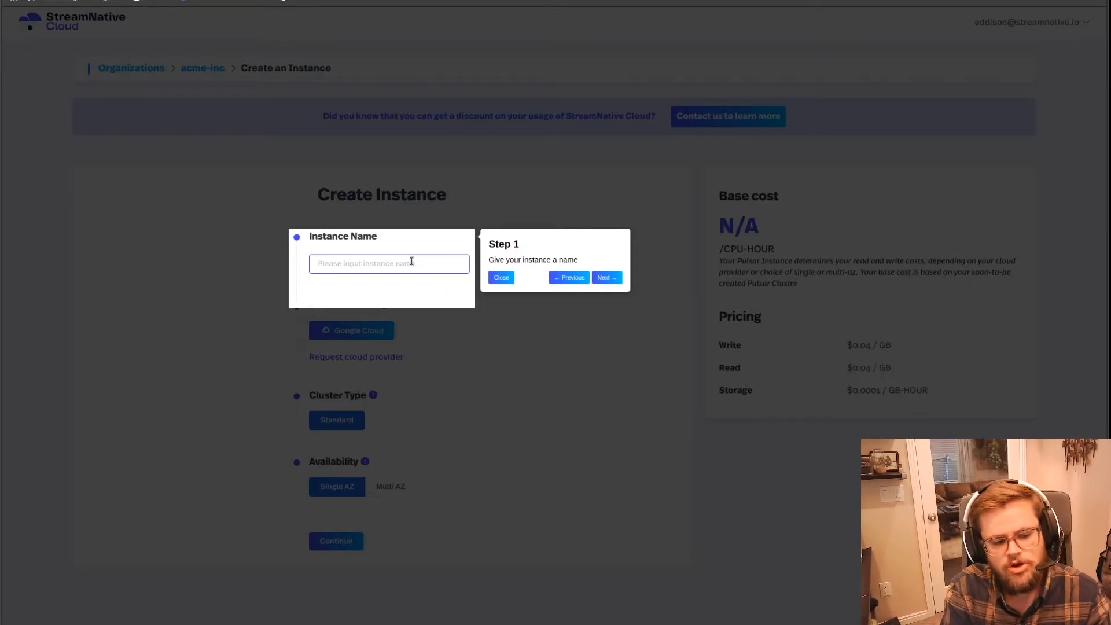
type("prod")
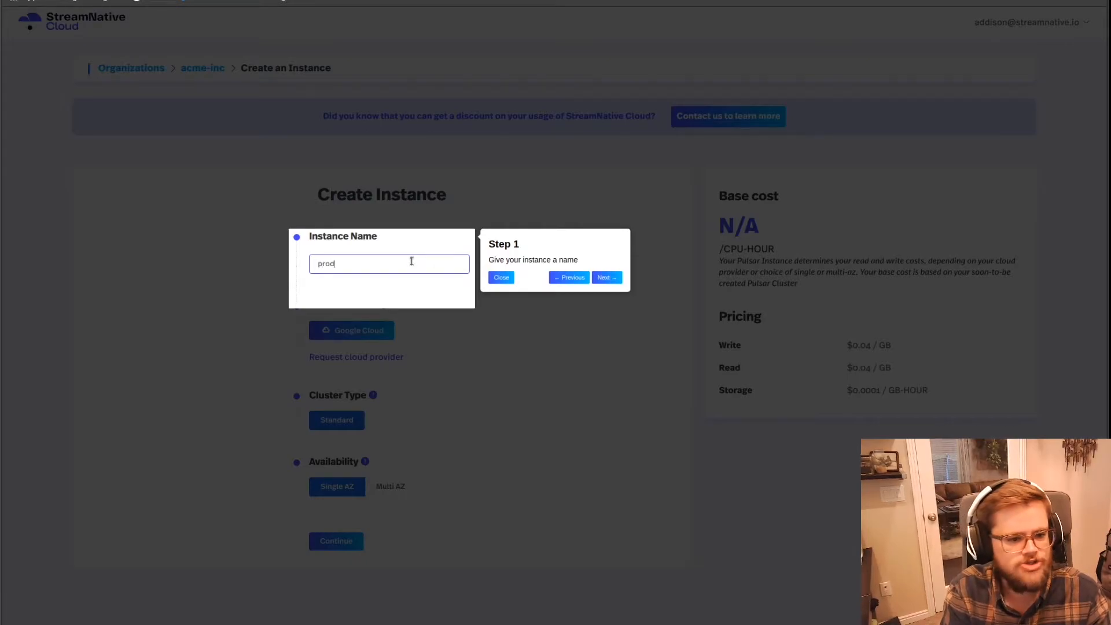
left_click(617, 278)
left_click(617, 277)
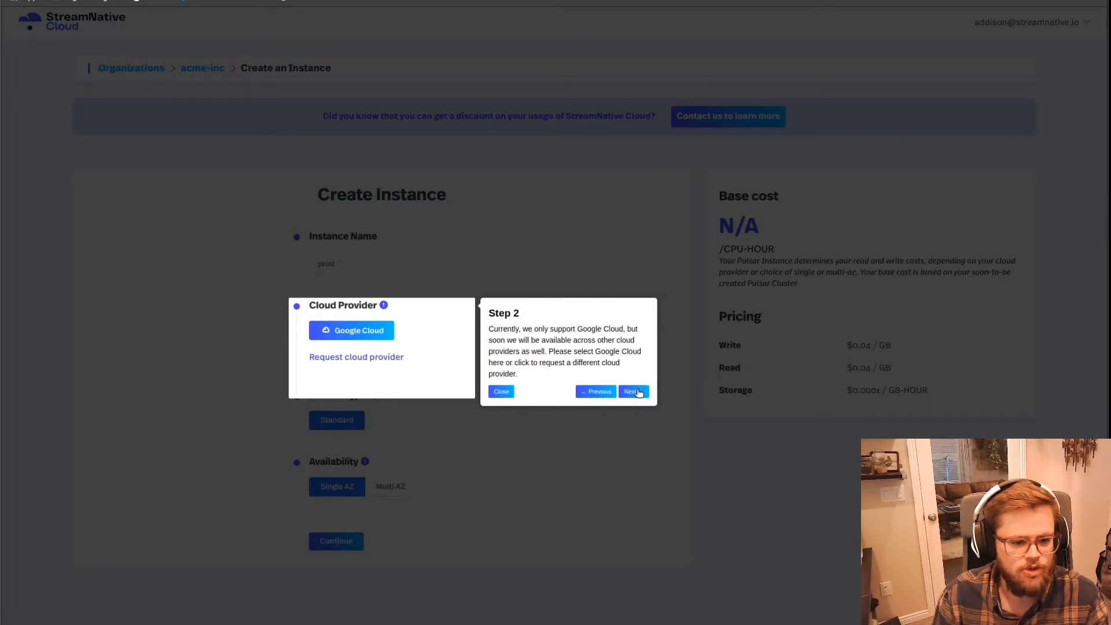
left_click(633, 392)
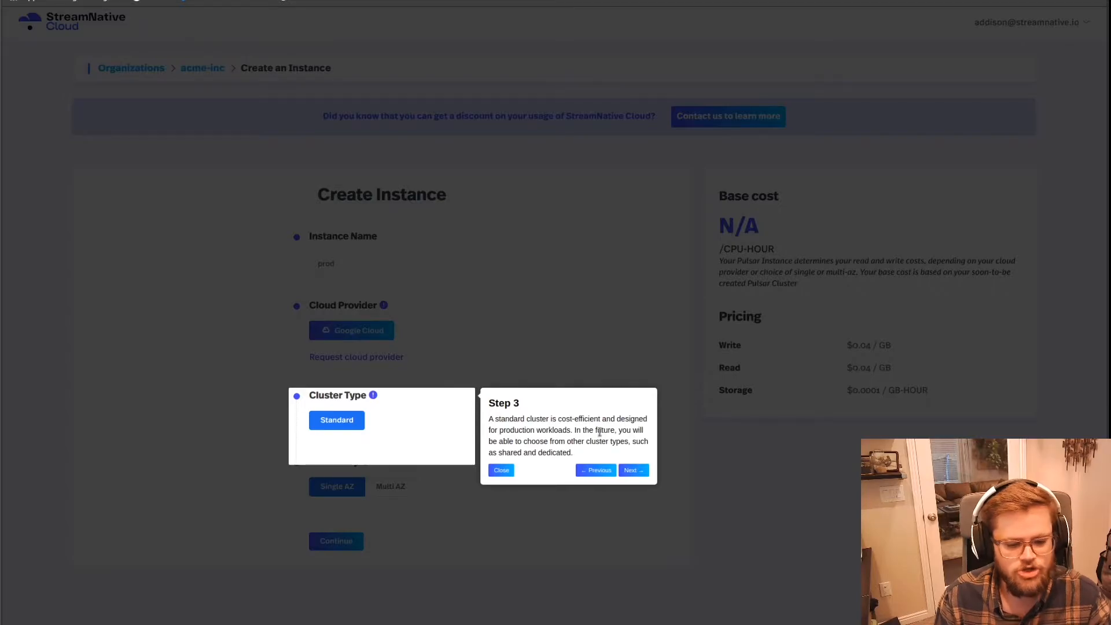
left_click(646, 472)
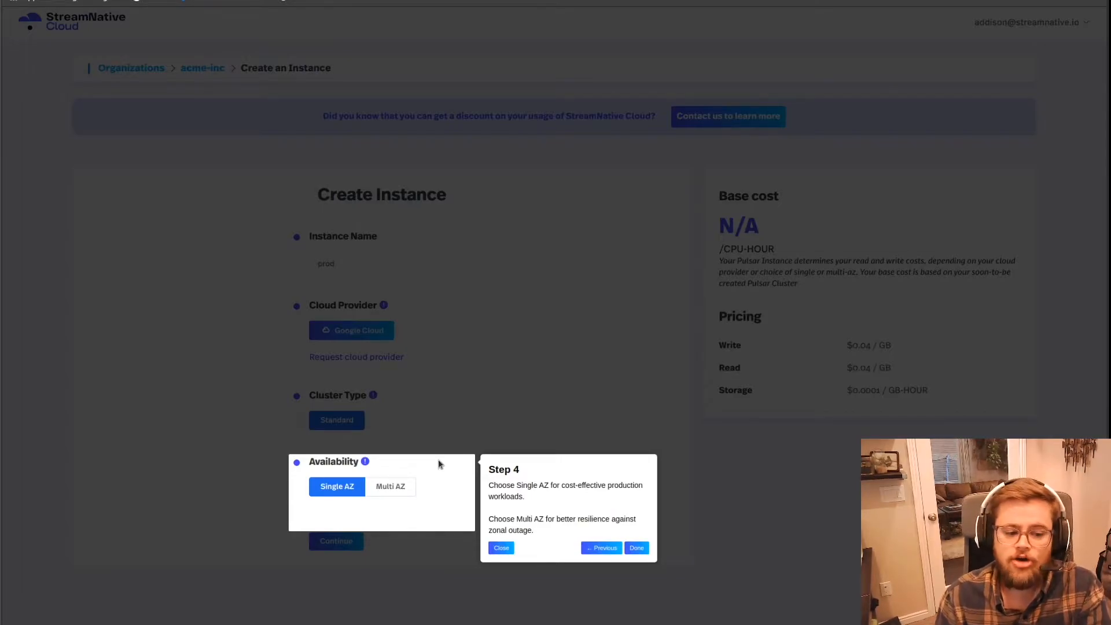
left_click(637, 548)
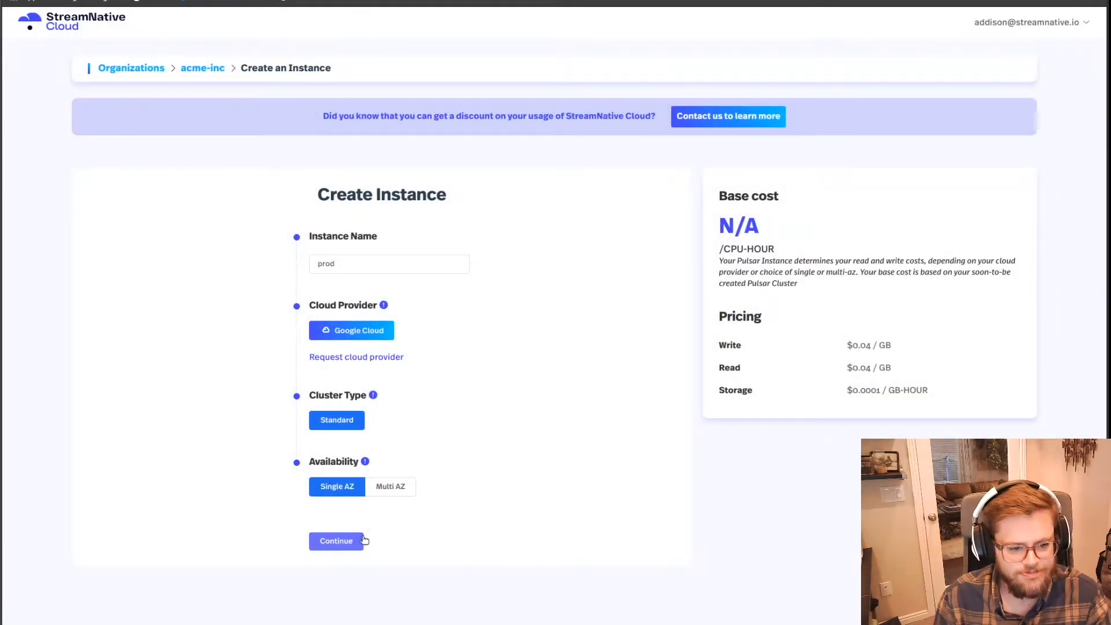
Step: Try Multi AZ availability for the instance, switch back to Single AZ and continue to the payment method
left_click(405, 489)
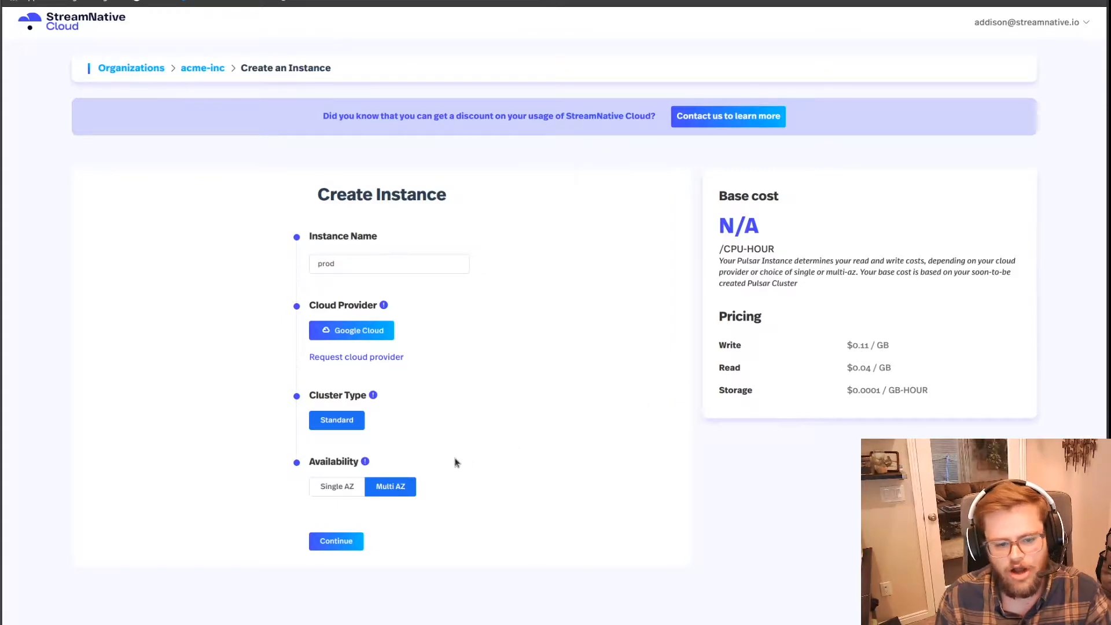
left_click(347, 486)
left_click(336, 542)
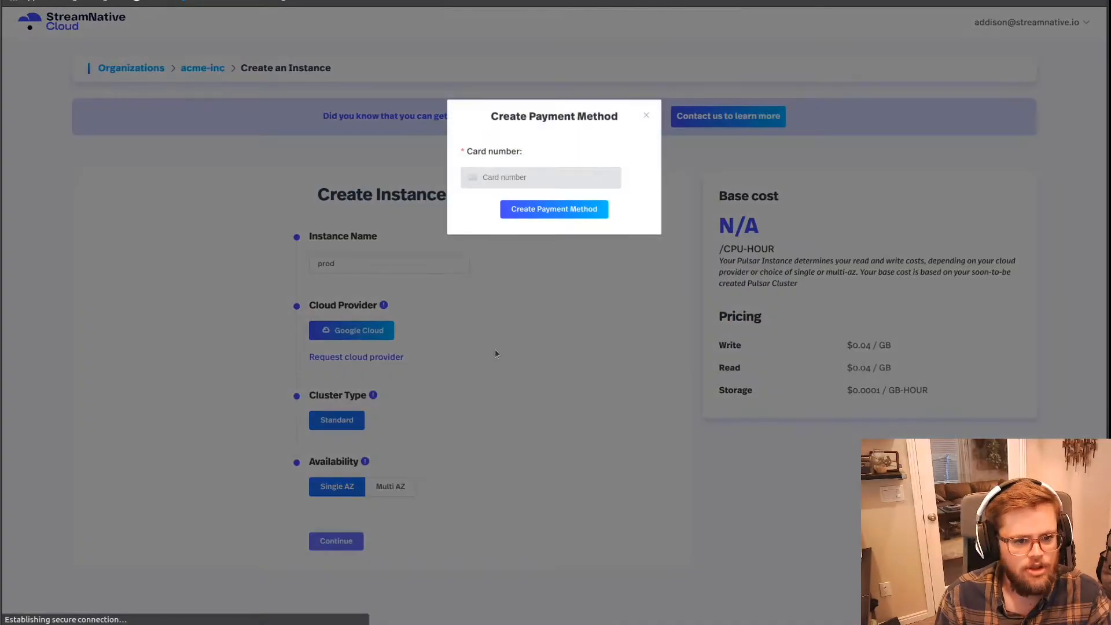
Step: Enter the payment card number and details, and create the payment method
left_click(513, 186)
type("4")
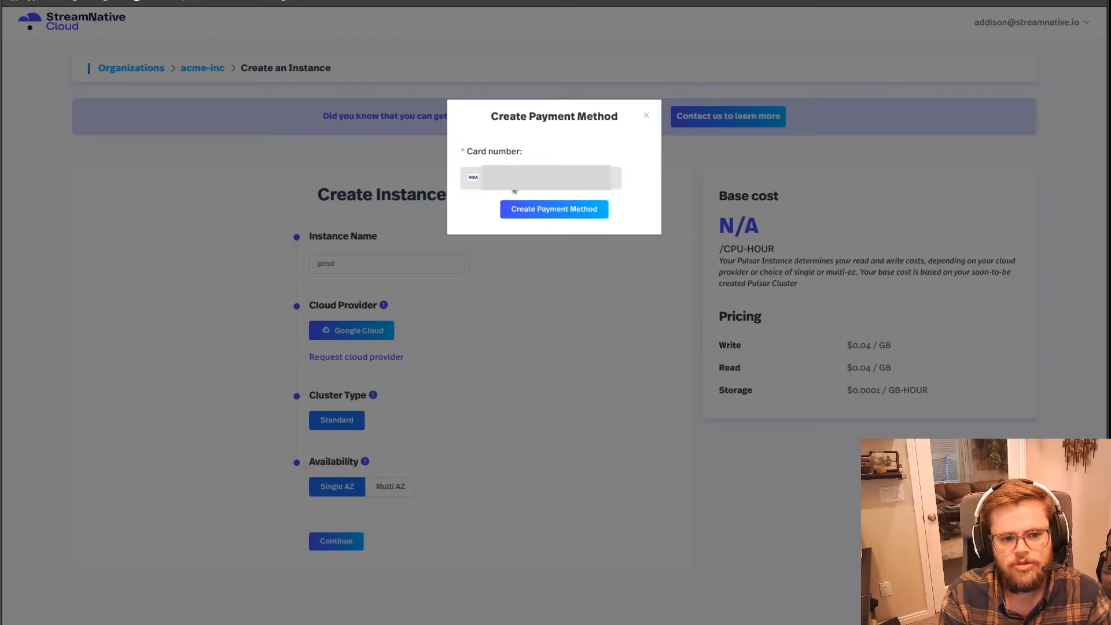
type("4")
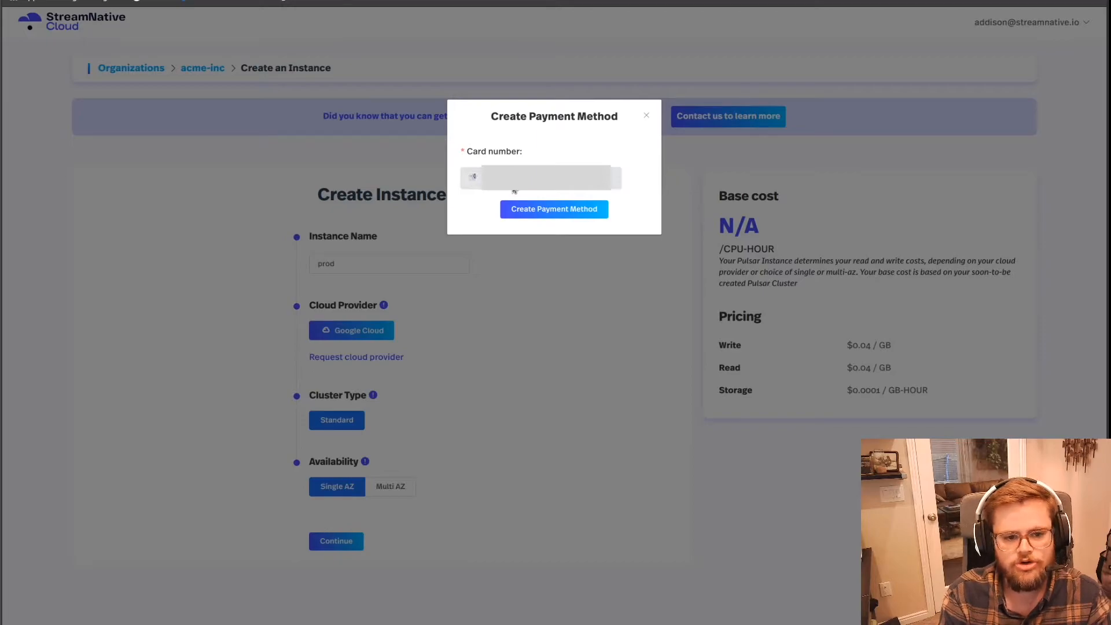
type("4")
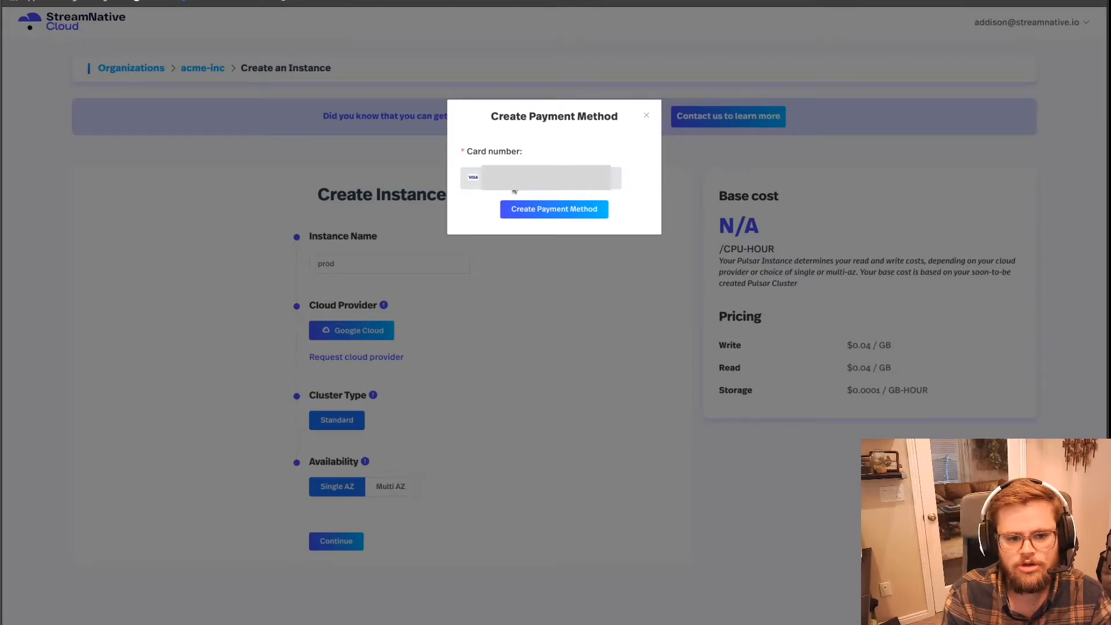
left_click(544, 209)
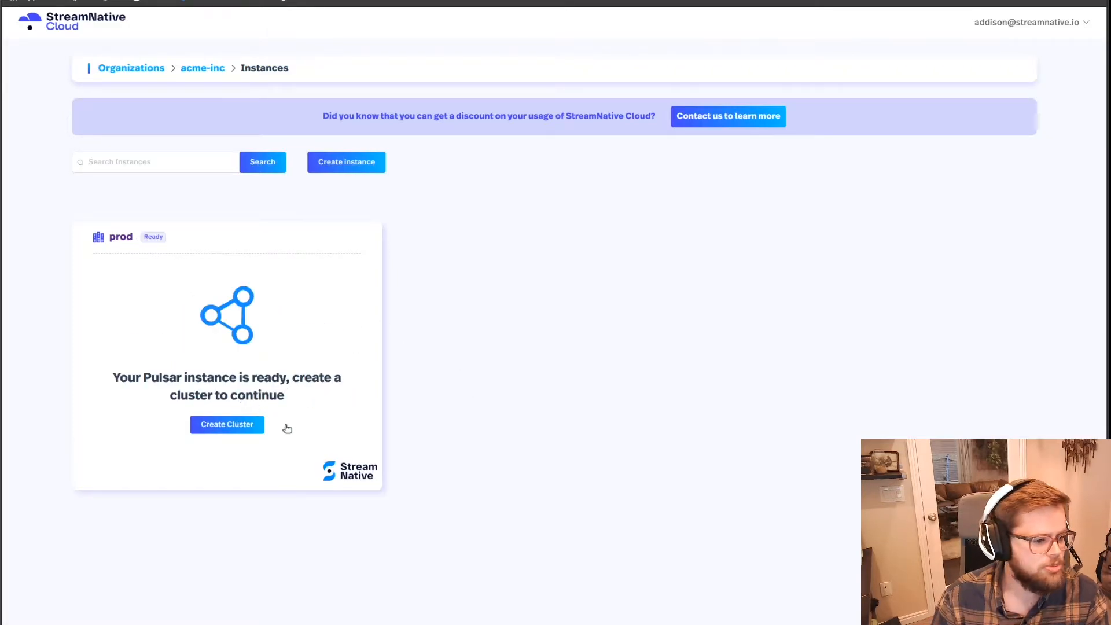
Step: Start creating a cluster for the prod instance, name it c1-east1 and advance the guide to the region
left_click(253, 431)
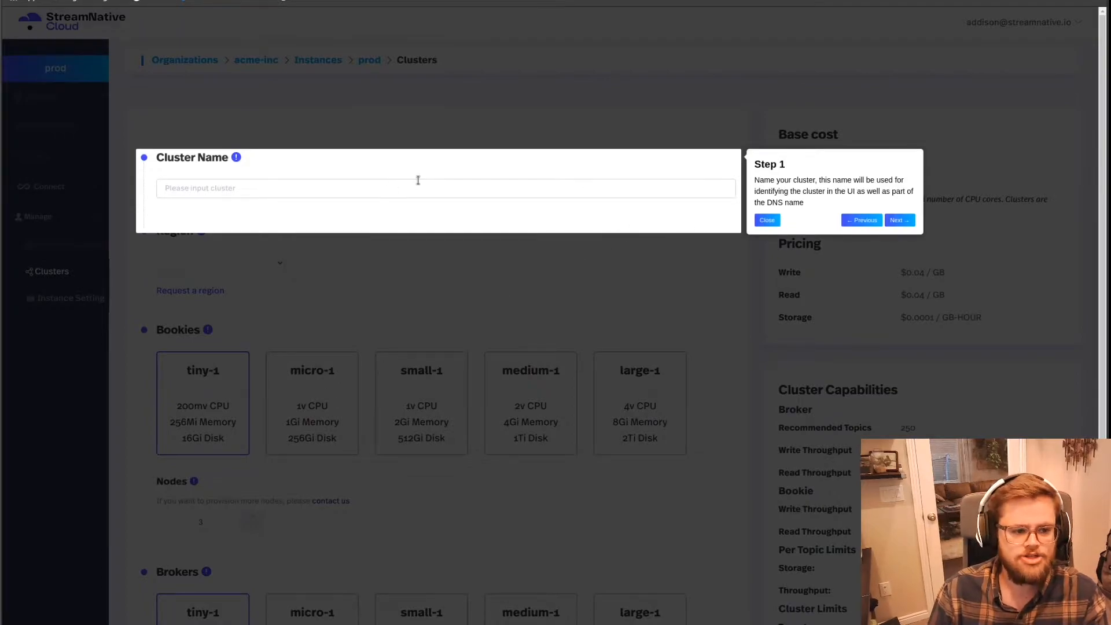
left_click(507, 184)
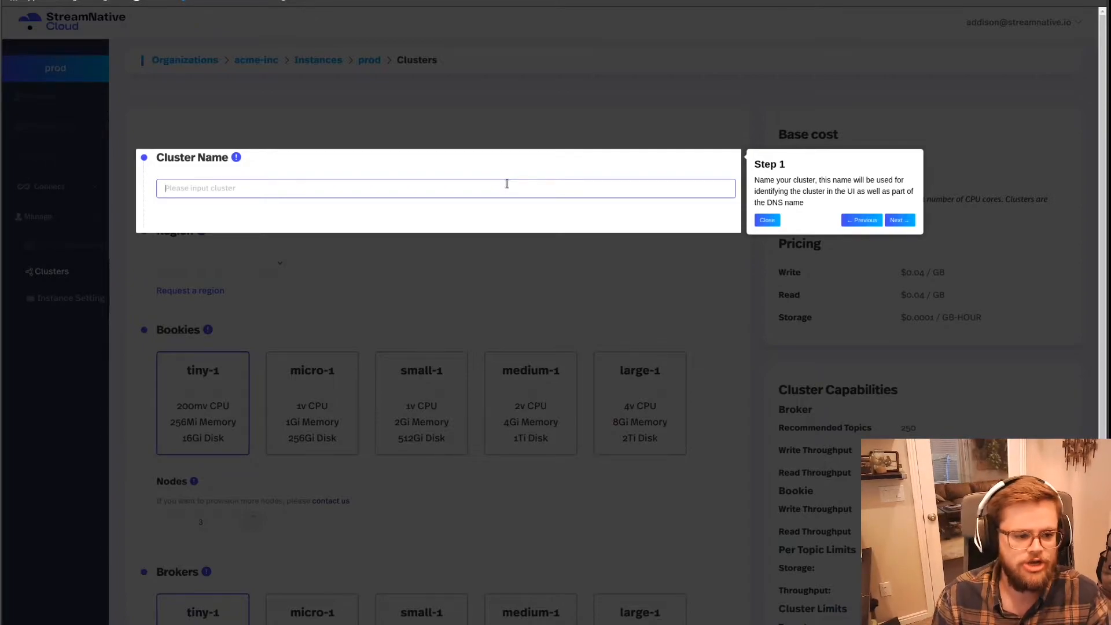
type("c")
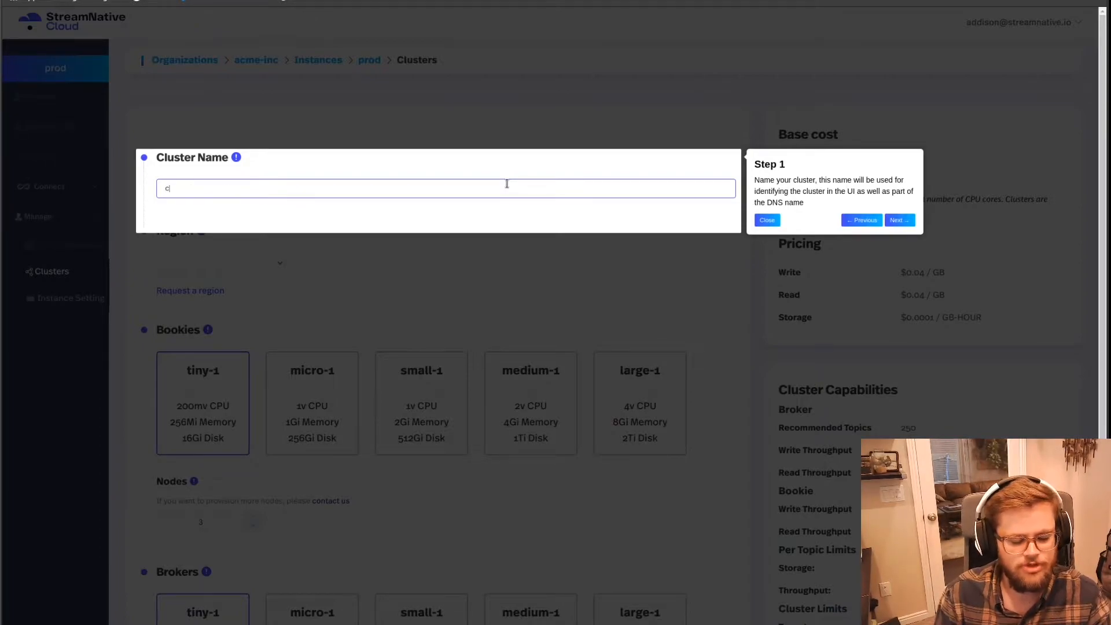
key("BackSpace")
type("c1-east1")
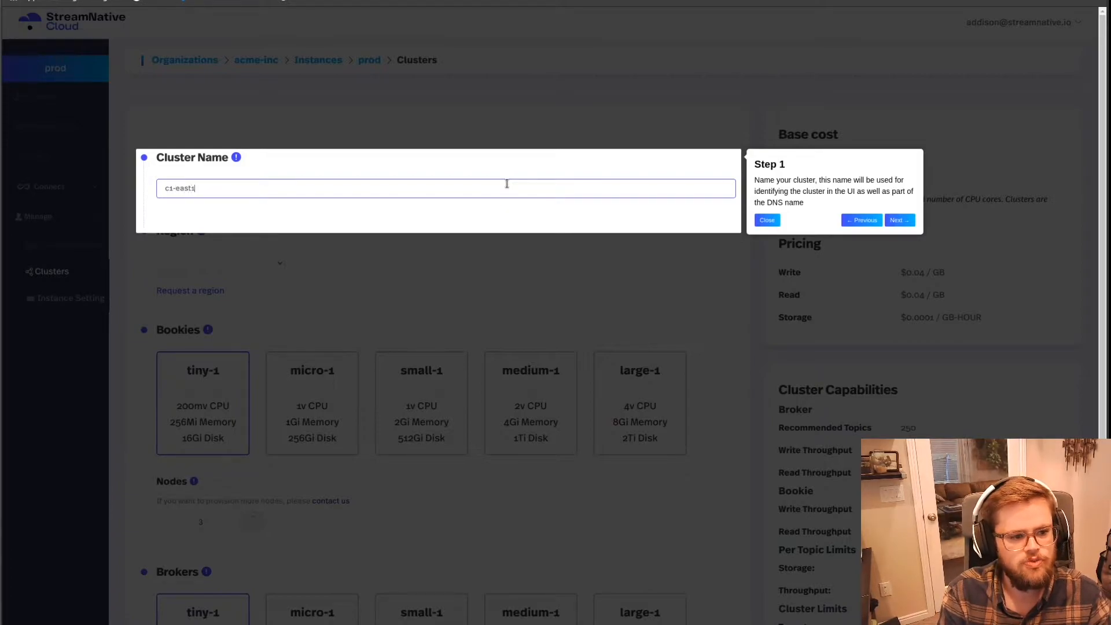
left_click(908, 221)
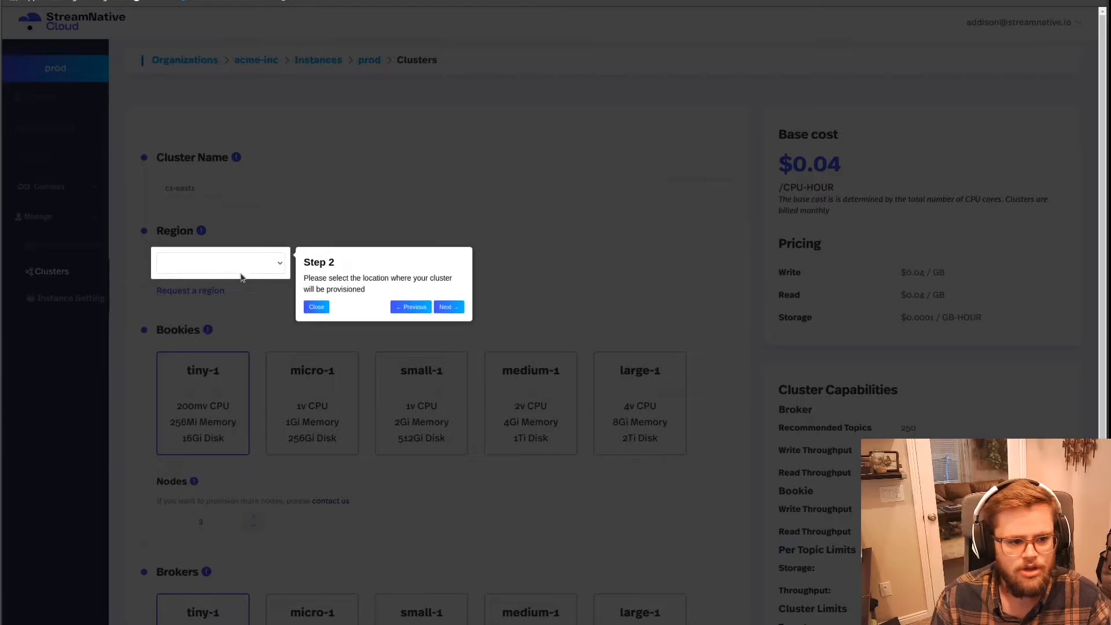
Step: Select the us-east4 region, change the cluster name to c1-east4 to match, and advance the guide to the bookies
left_click(242, 266)
left_click(240, 285)
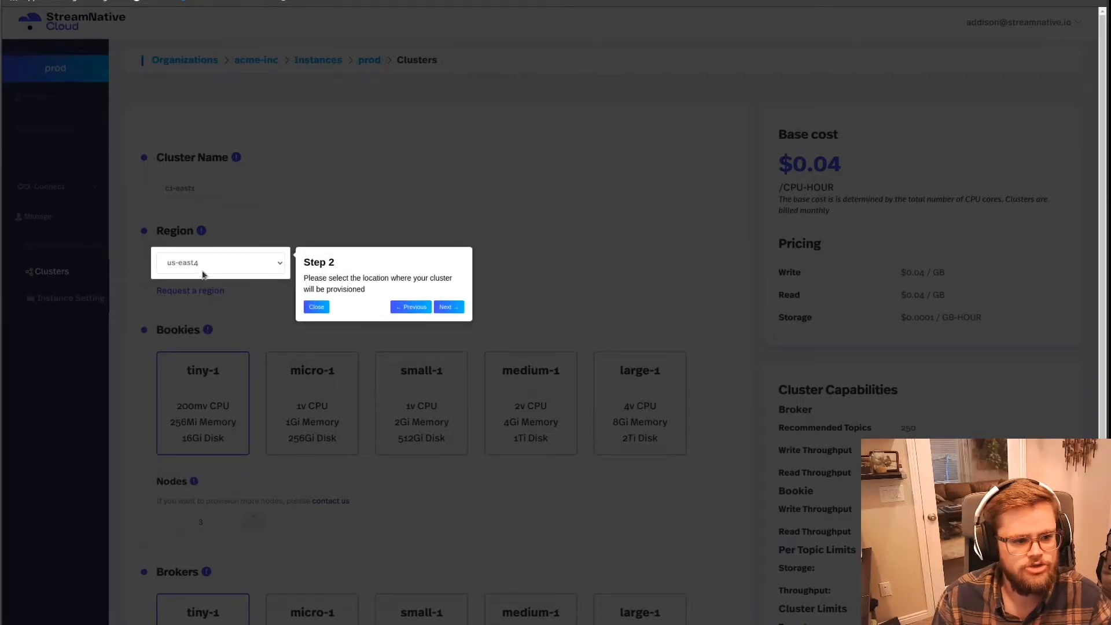
left_click(410, 307)
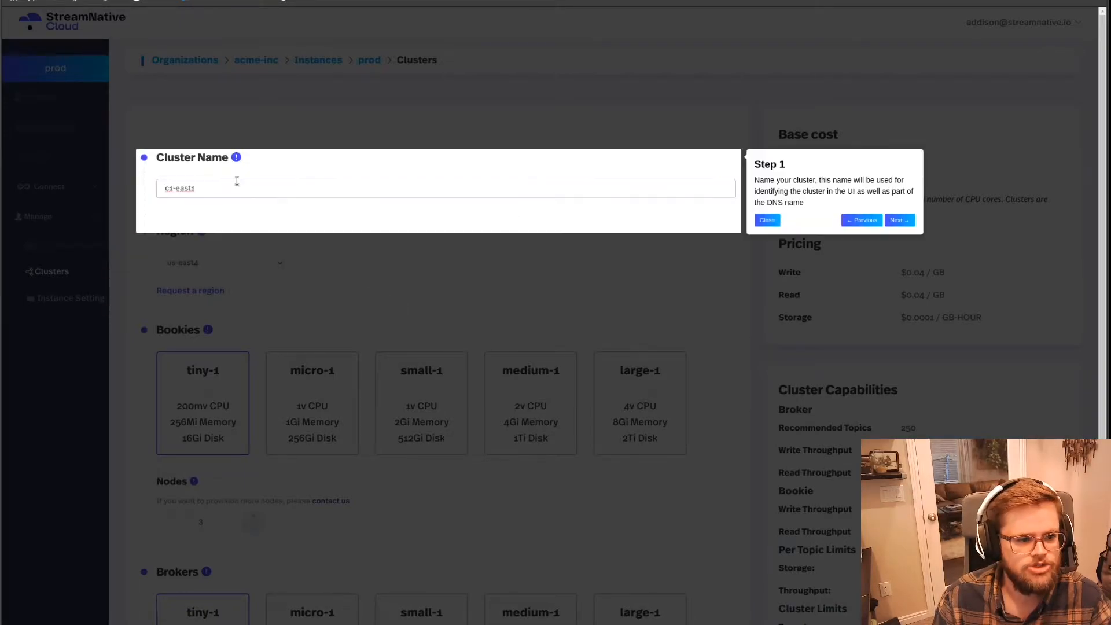
type("4")
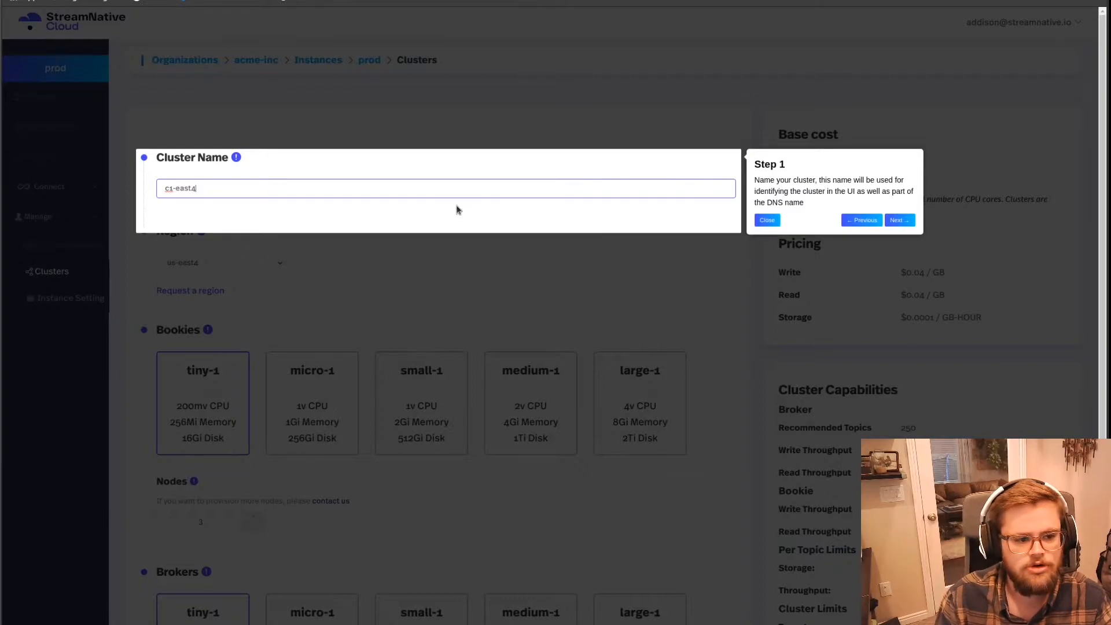
left_click(897, 220)
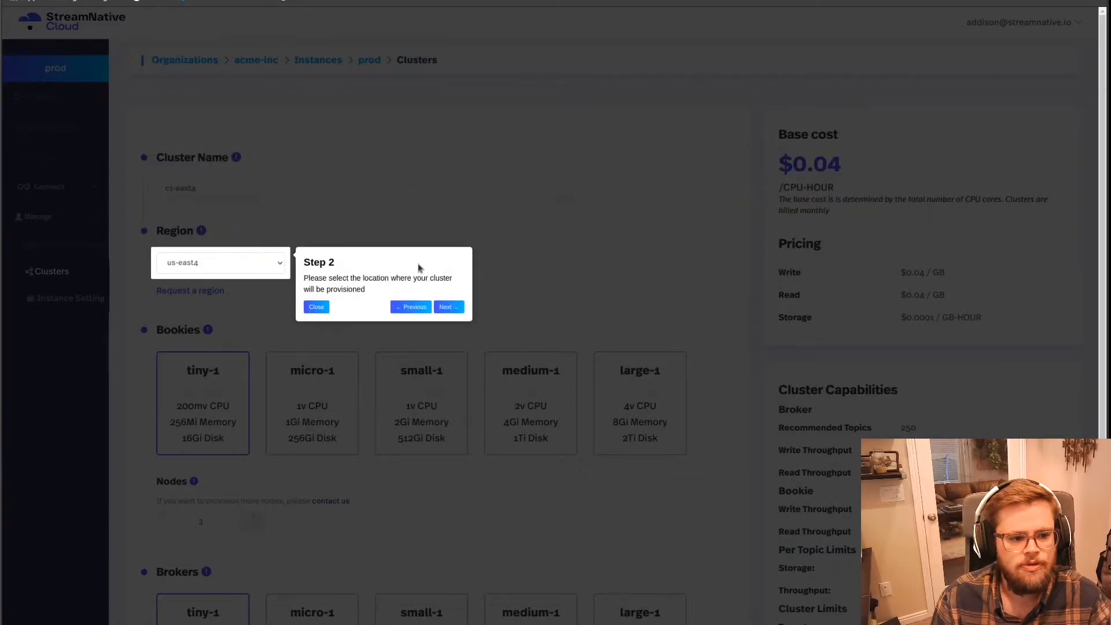
left_click(450, 308)
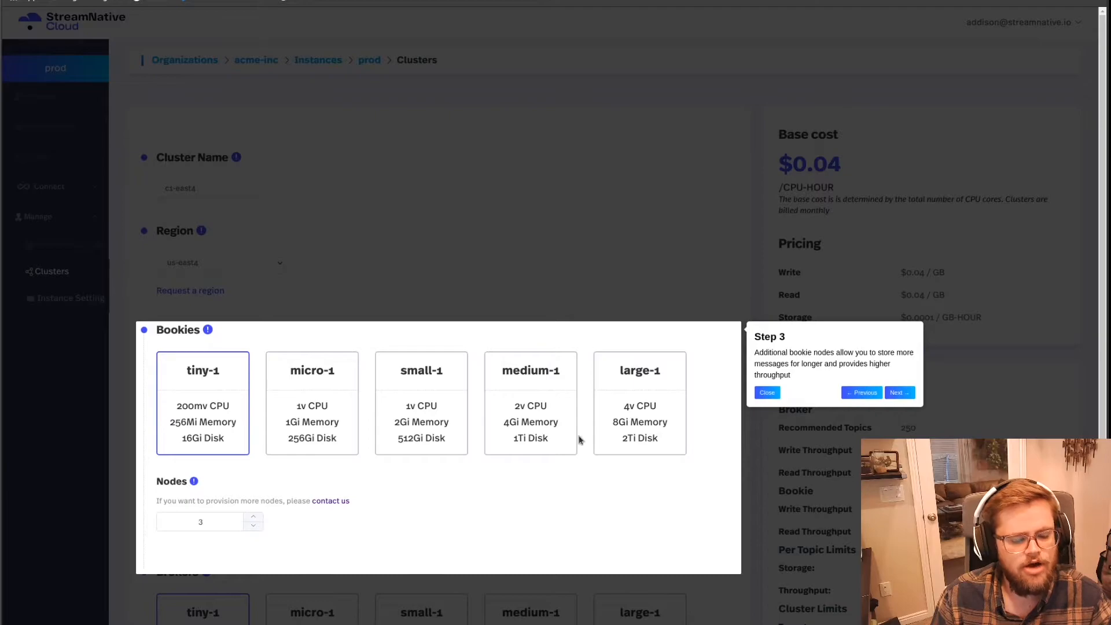
Step: Try the large-1 size for the bookies and switch back to tiny-1
scroll(521, 428, "down", 3)
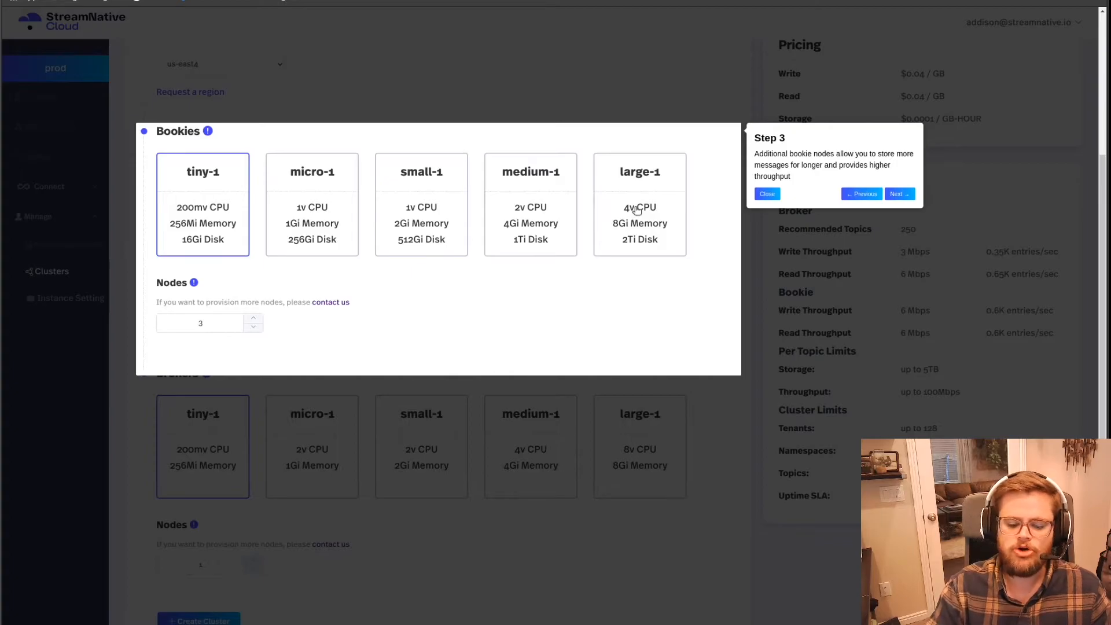
left_click(647, 221)
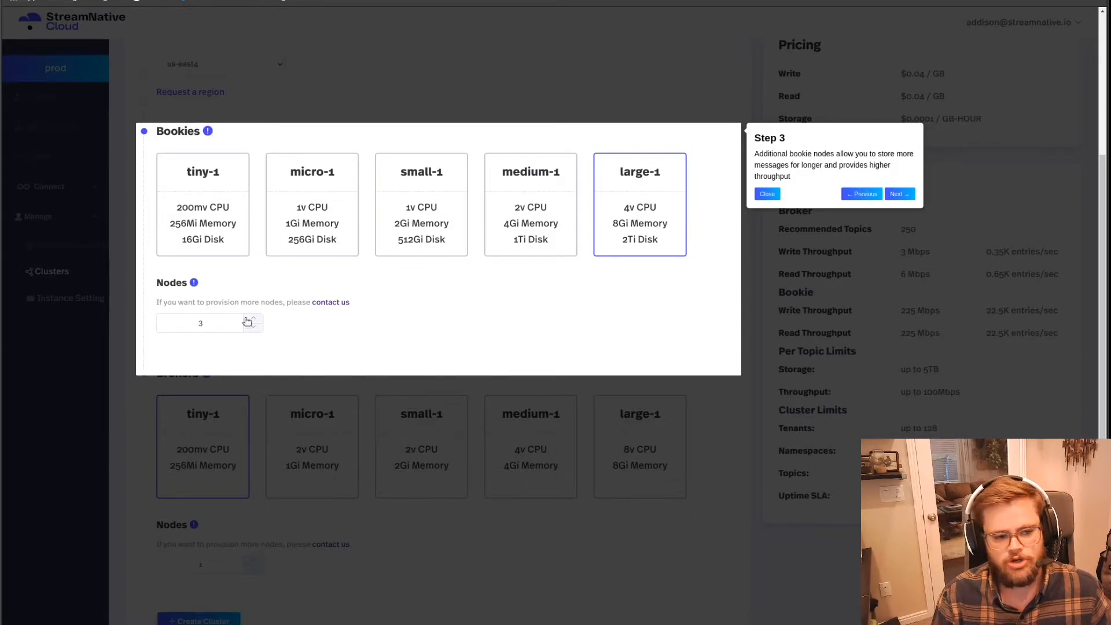
left_click(210, 243)
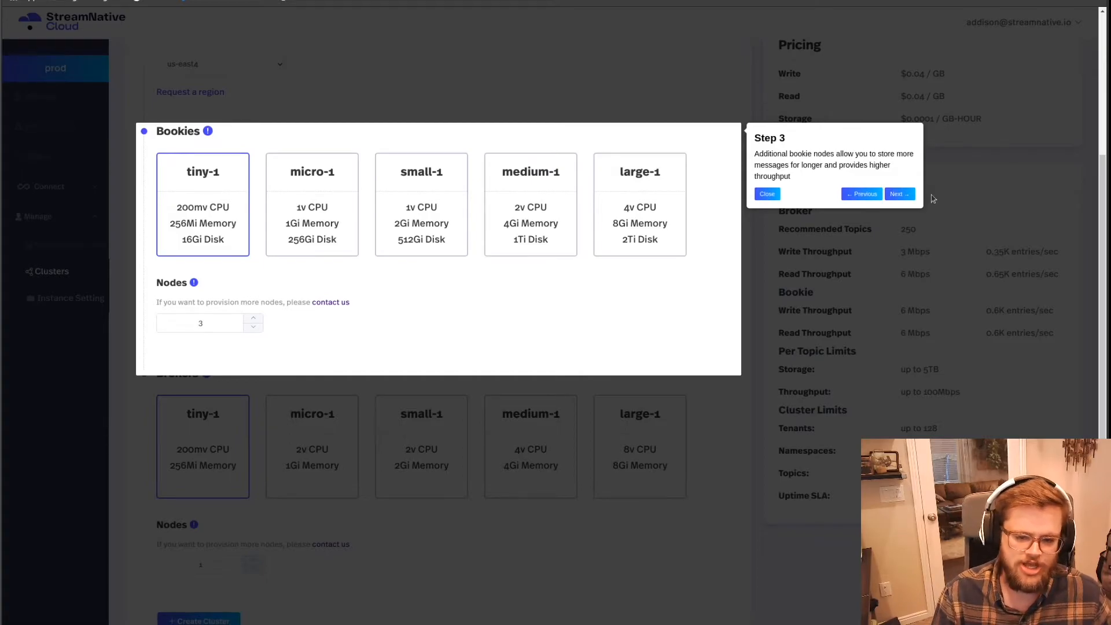
Step: Finish the cluster setup guide and choose the micro-1 size for both the brokers and the bookies
left_click(900, 194)
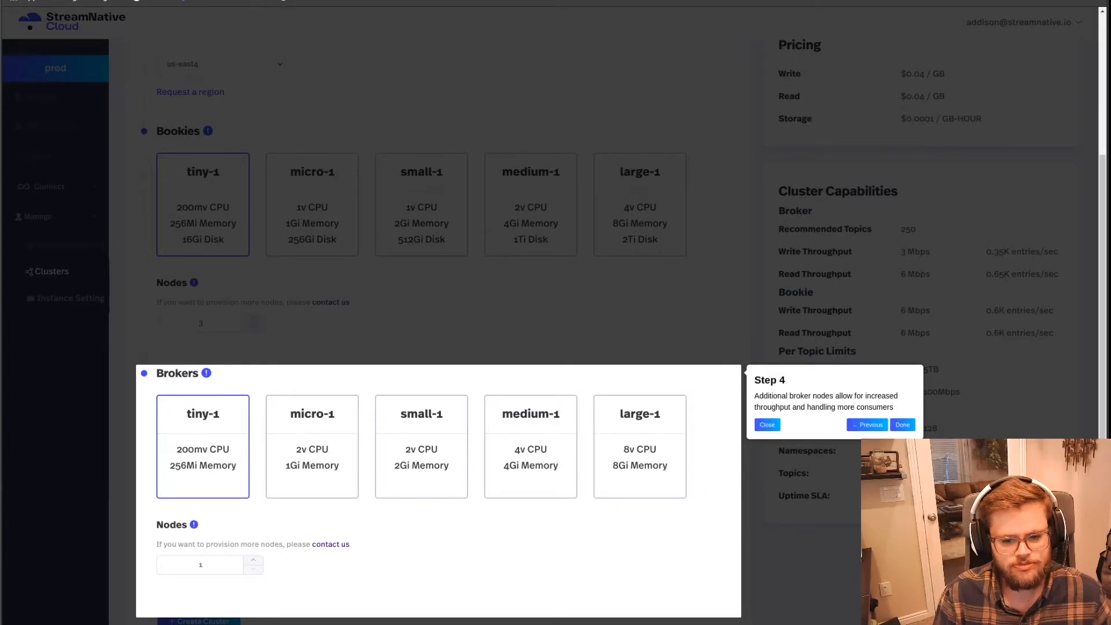
left_click(902, 425)
scroll(906, 347, "up", 1)
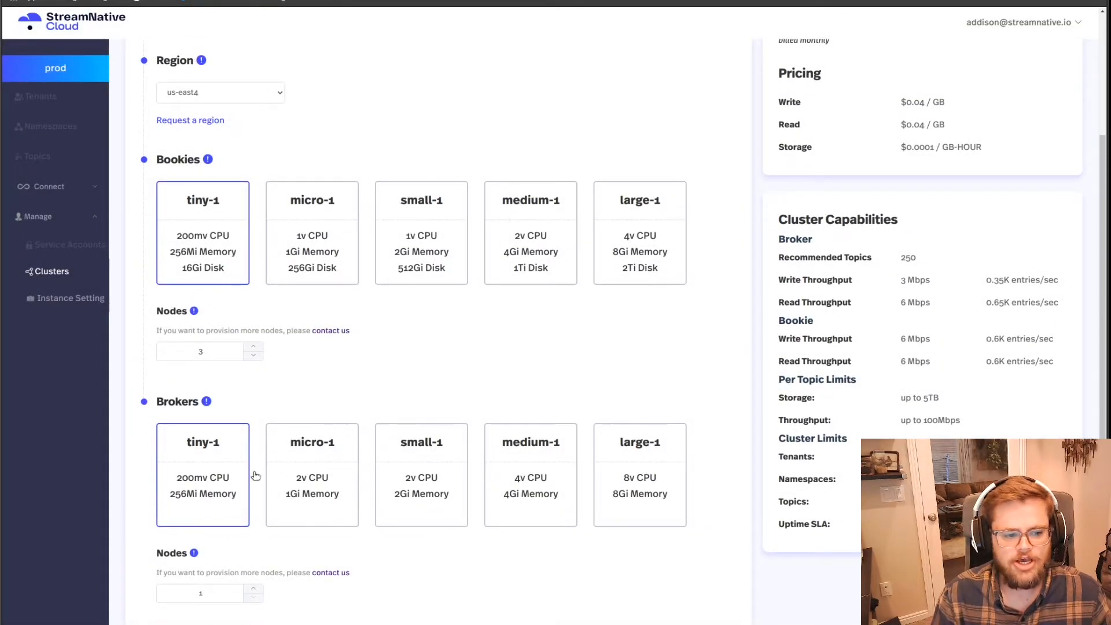
left_click(314, 469)
left_click(313, 265)
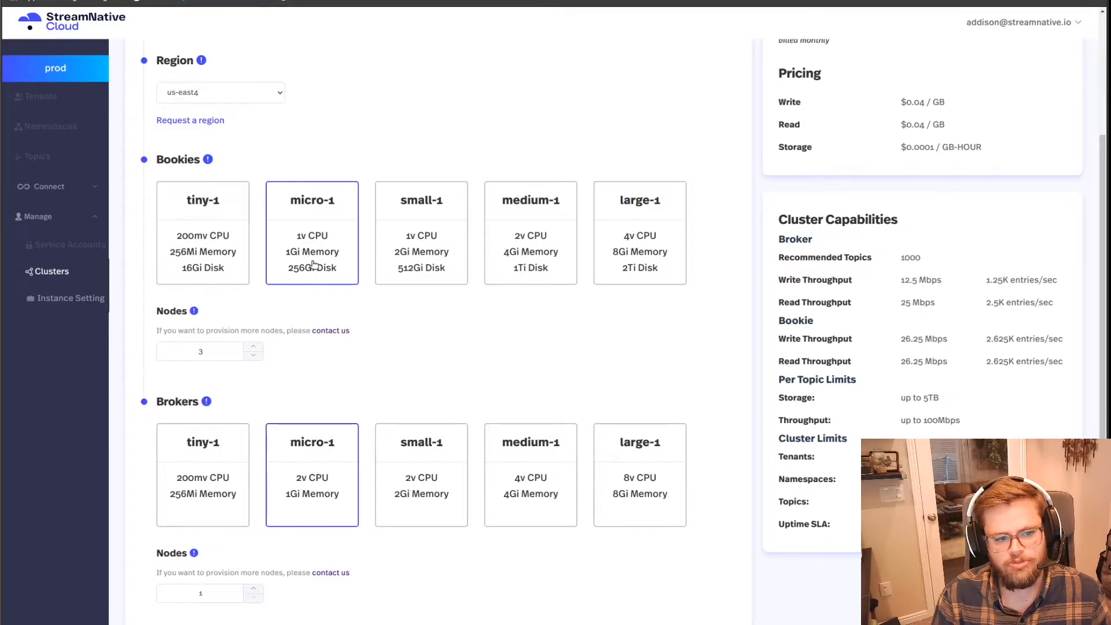
Step: Switch the brokers to the tiny-1 size and set their node count to 3
left_click(228, 506)
left_click(253, 589)
left_click(253, 588)
left_click(253, 588)
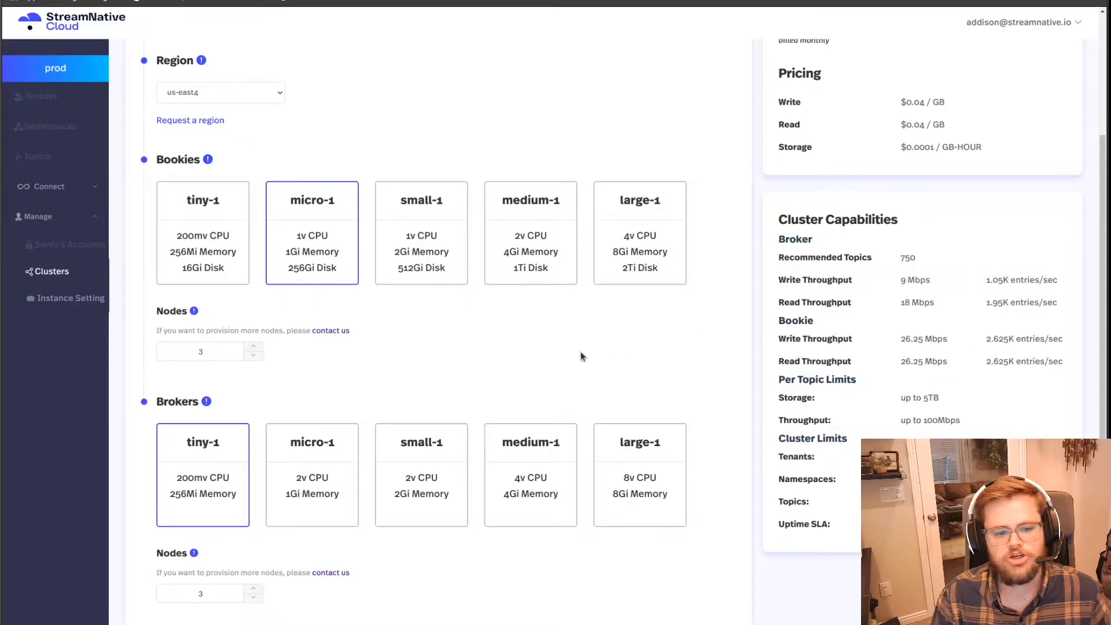
Step: Choose the tiny-1 size for the bookies, reduce the brokers to 1 node, and create the cluster
left_click(206, 237)
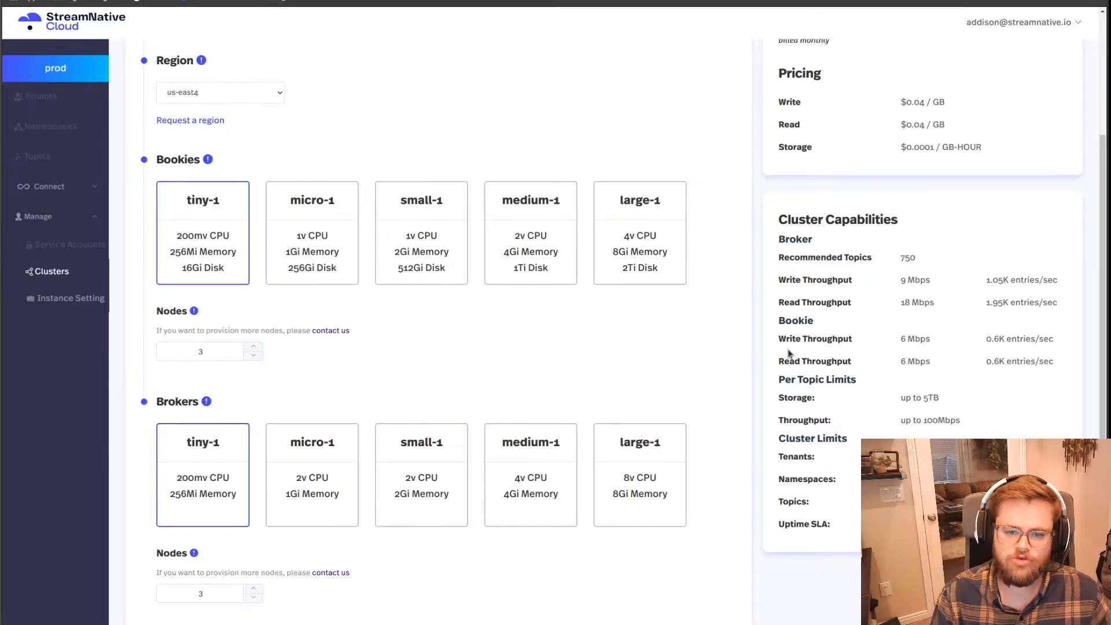
scroll(541, 392, "down", 1)
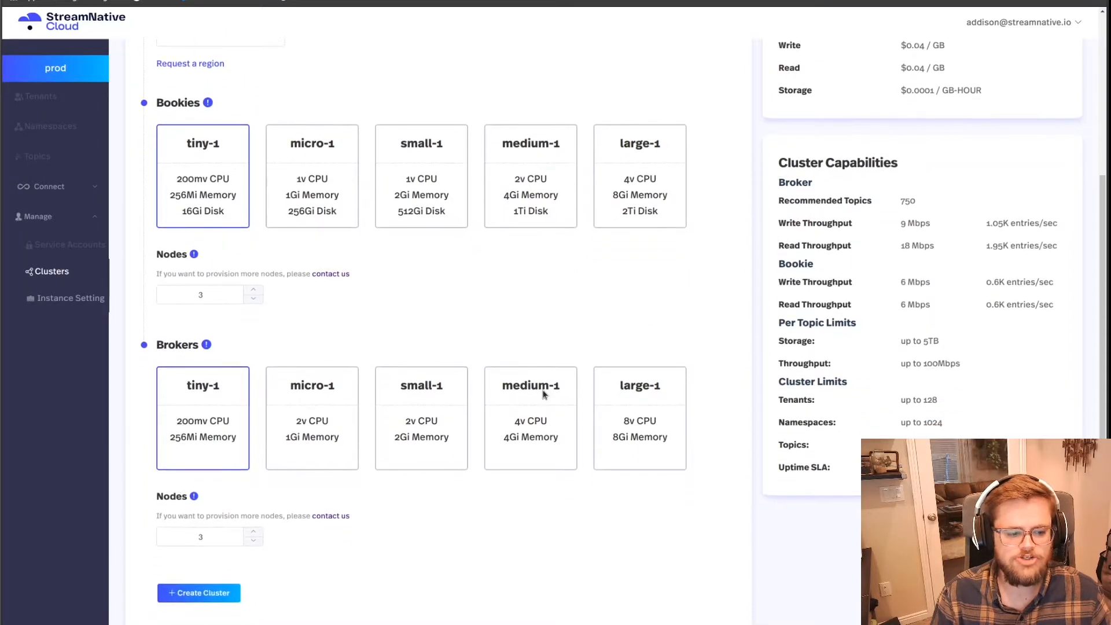
left_click(258, 546)
left_click(257, 546)
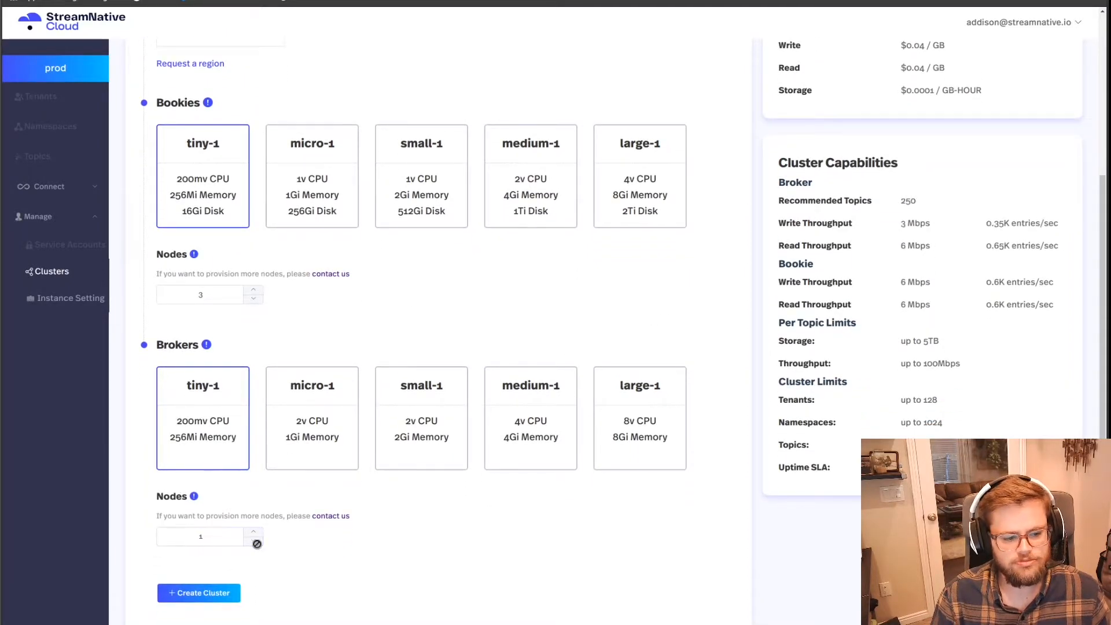
left_click(219, 598)
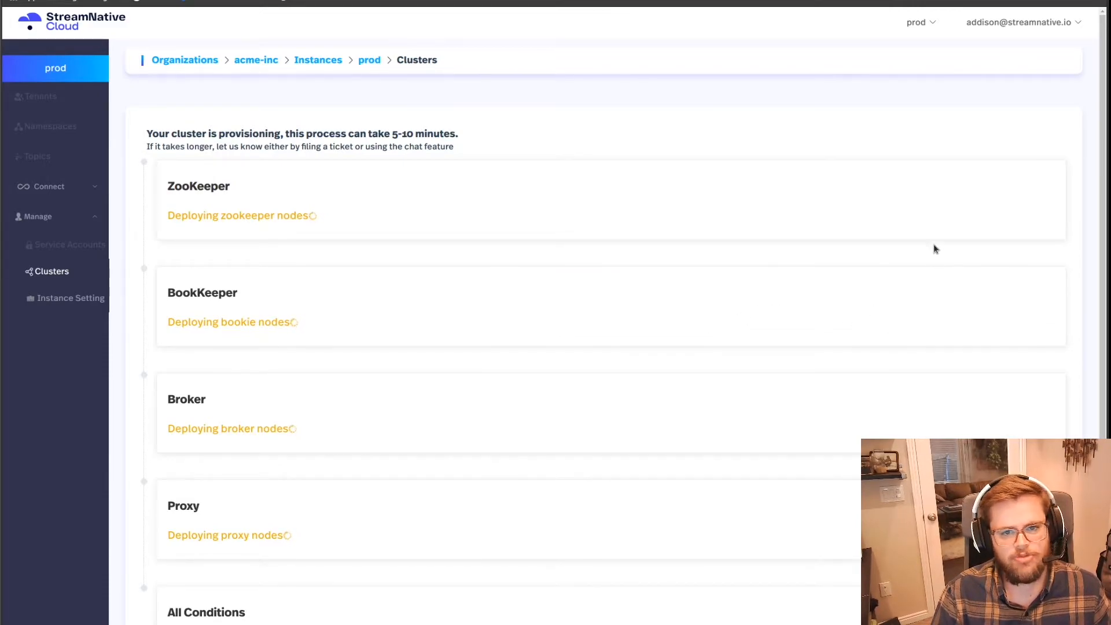
Step: Open the StreamNative Cloud documentation and look through its Overview page
left_click(1022, 26)
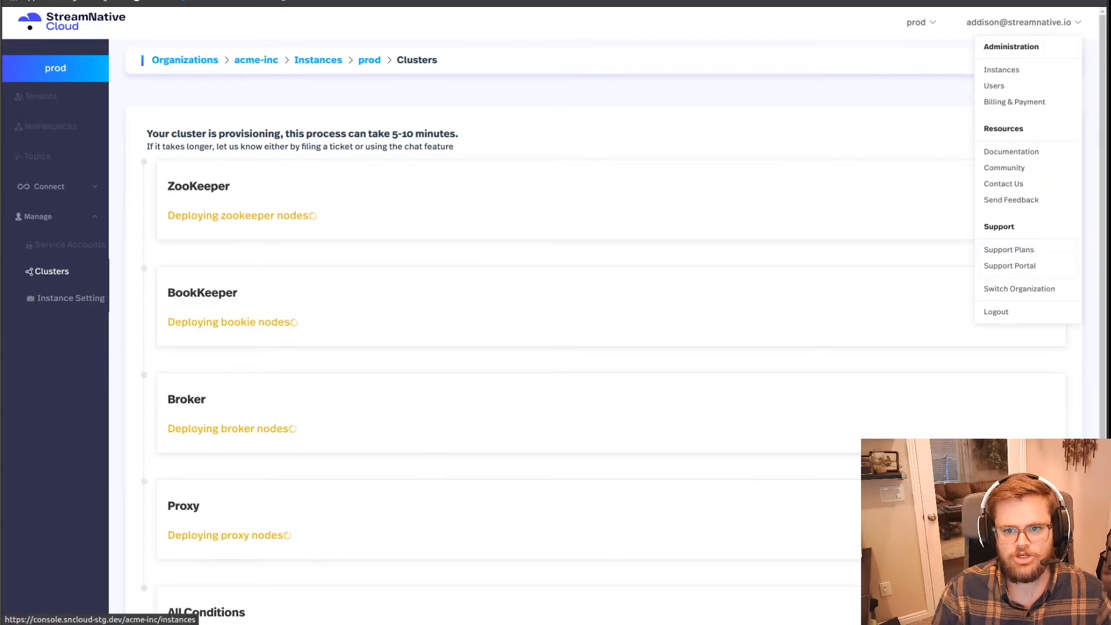
left_click(1019, 154)
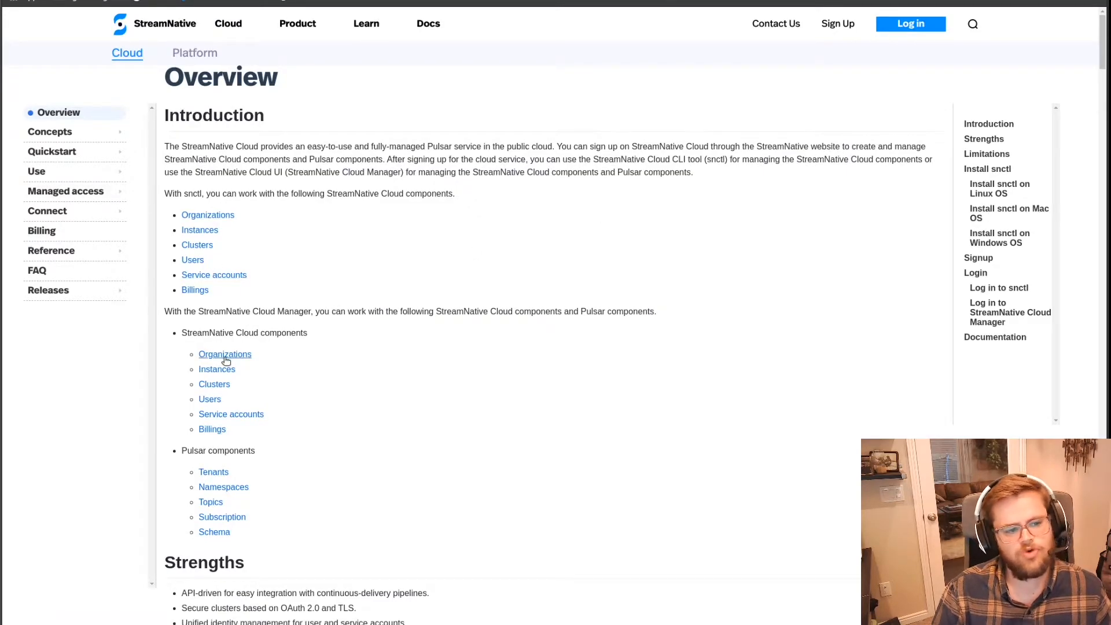
scroll(250, 368, "down", 5)
scroll(250, 368, "down", 2)
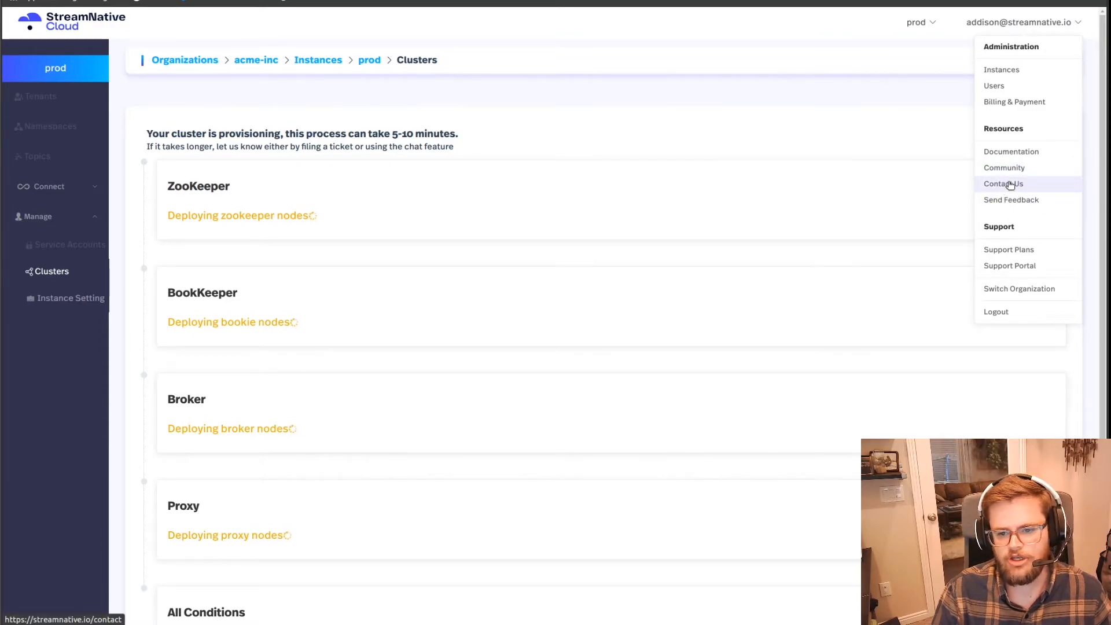
Step: View the Send Feedback form and the support chat, closing each one again
left_click(1011, 200)
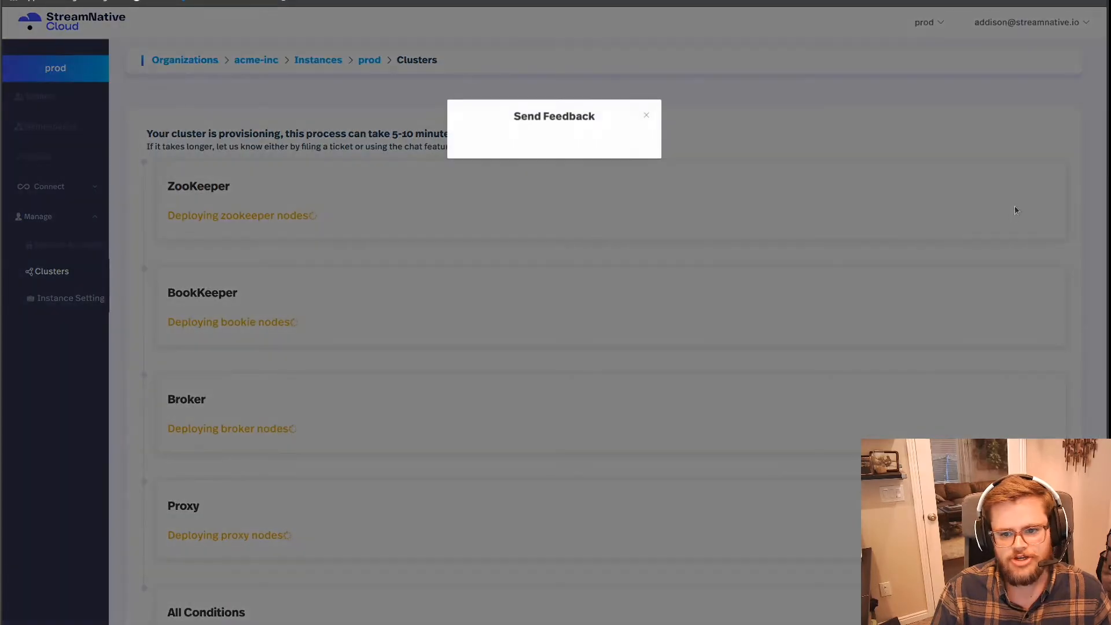
left_click(646, 118)
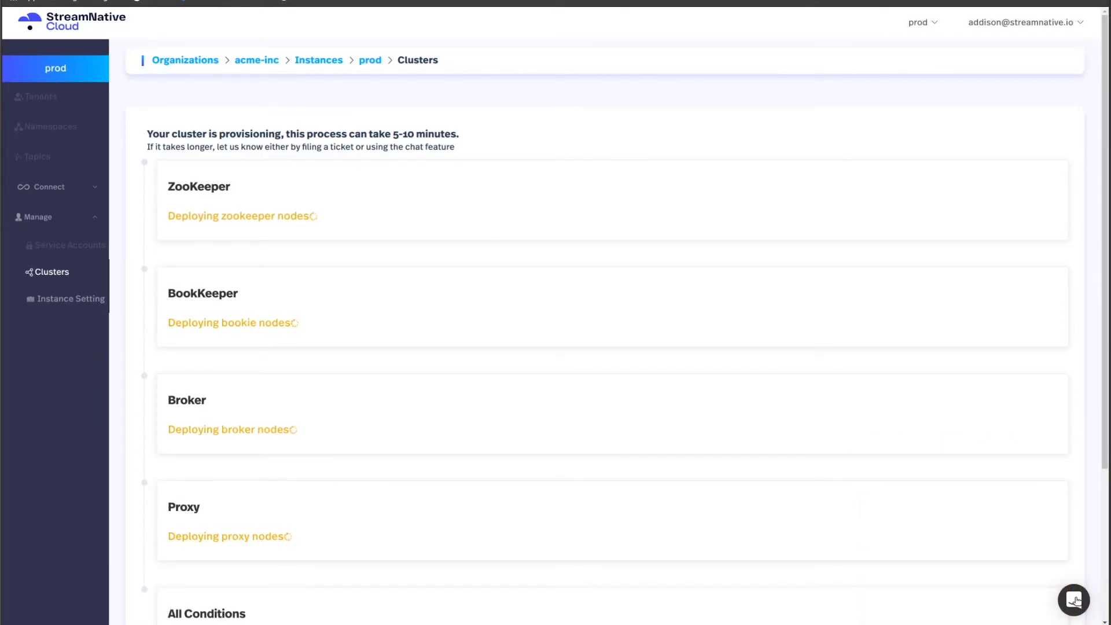
left_click(1076, 600)
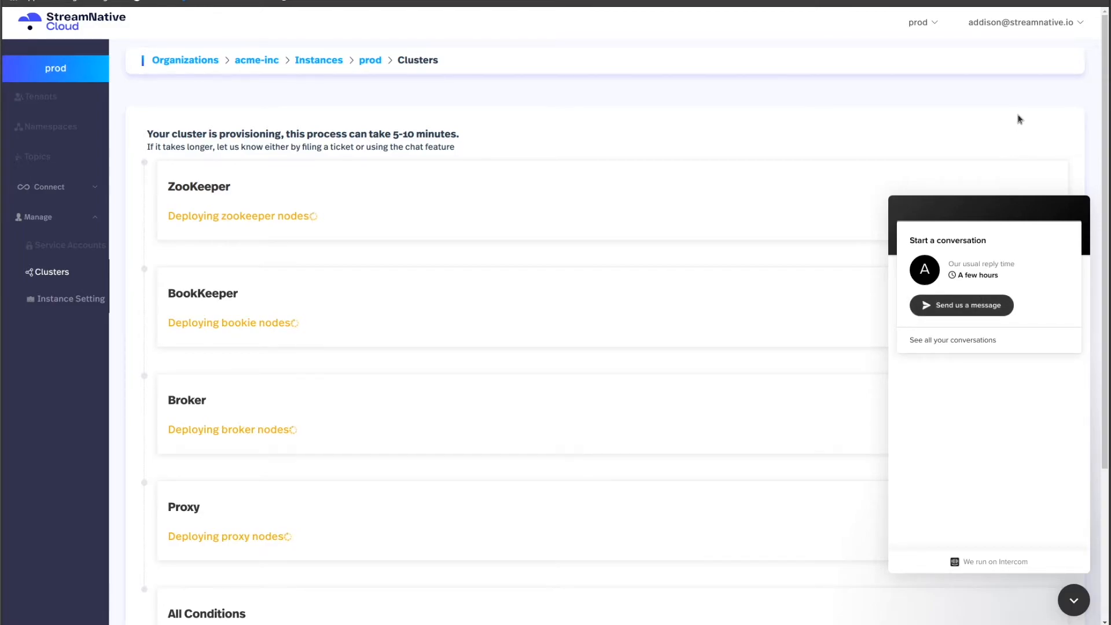
left_click(1075, 608)
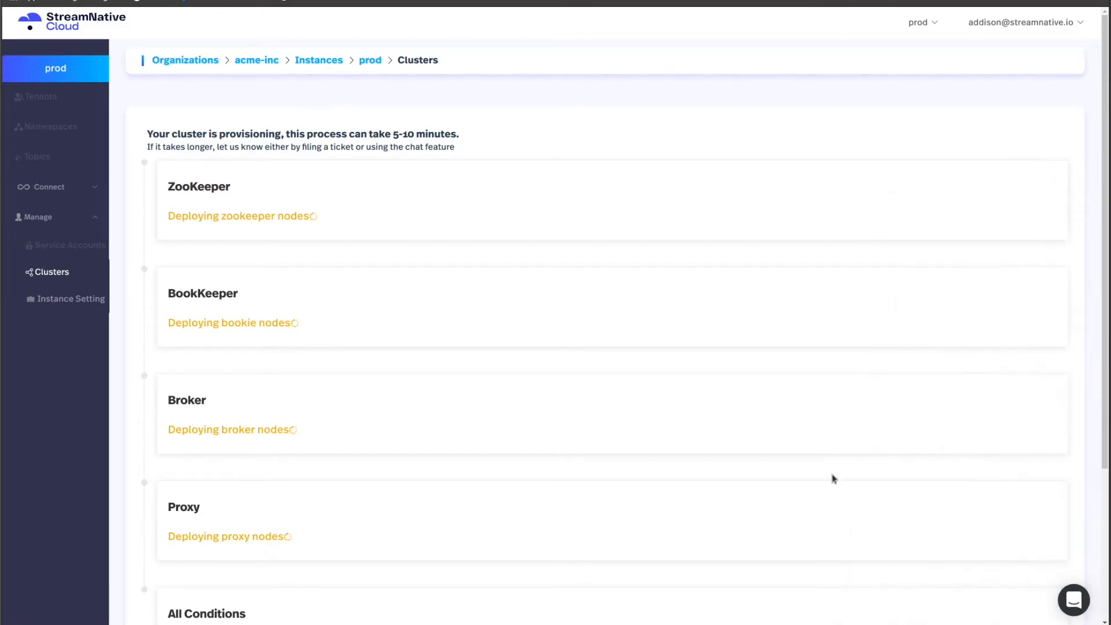
scroll(603, 438, "down", 2)
scroll(603, 436, "up", 2)
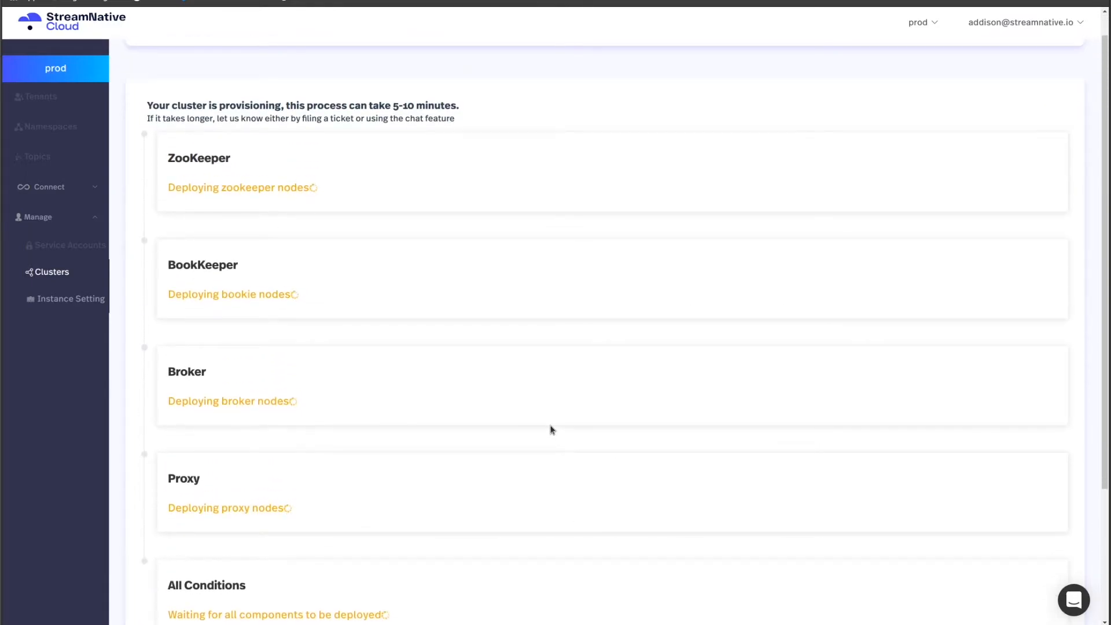
scroll(551, 429, "down", 1)
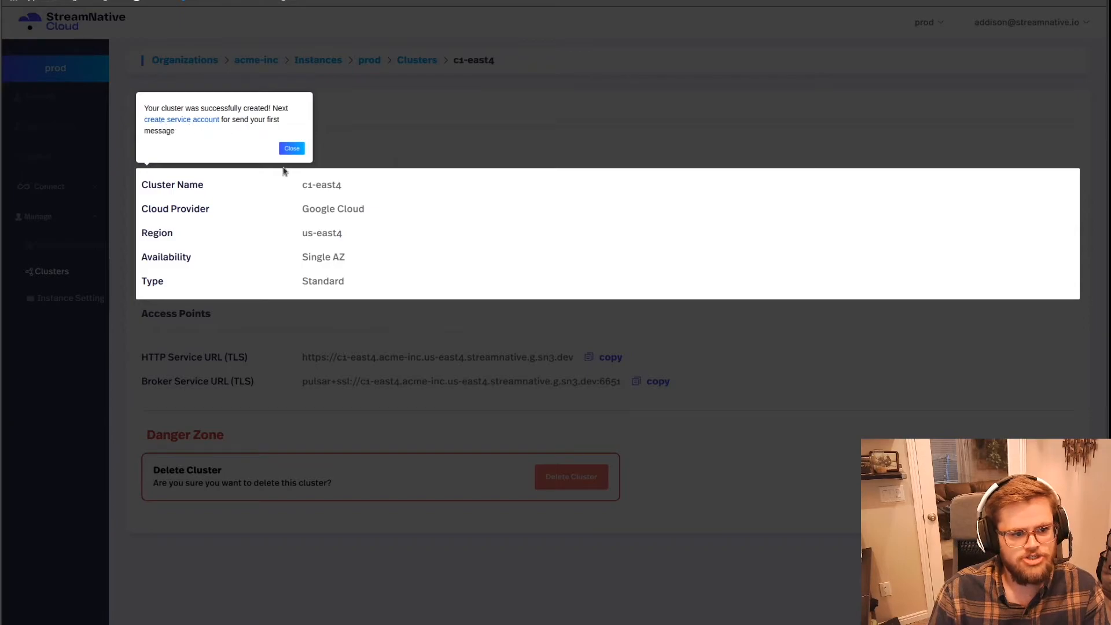
Step: Create a service account named myapp and download its key file
left_click(200, 120)
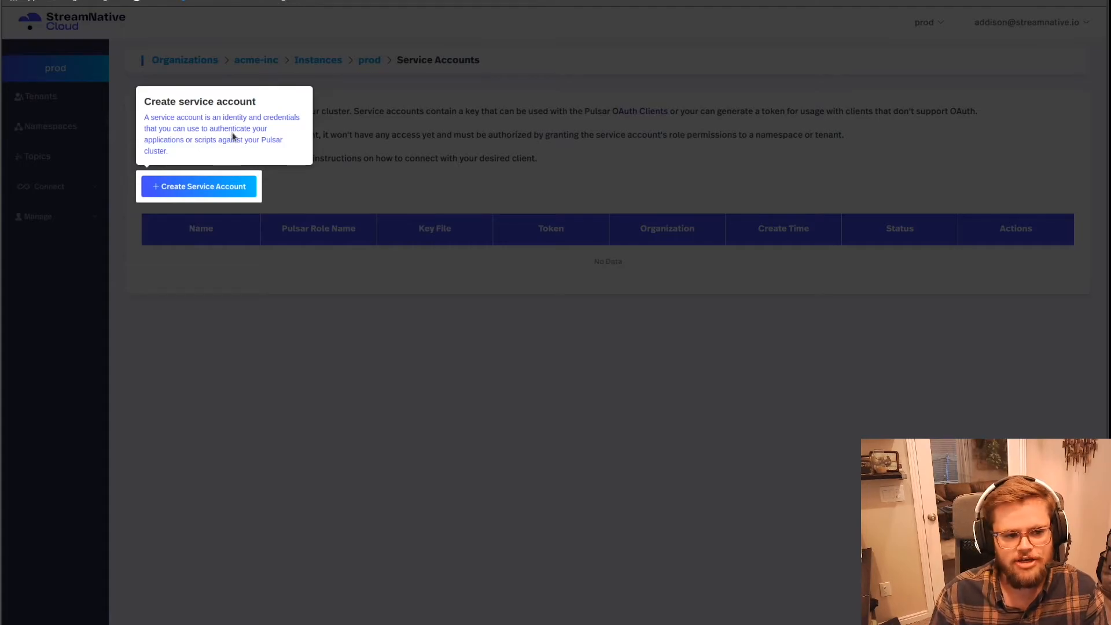
left_click(208, 193)
left_click(512, 170)
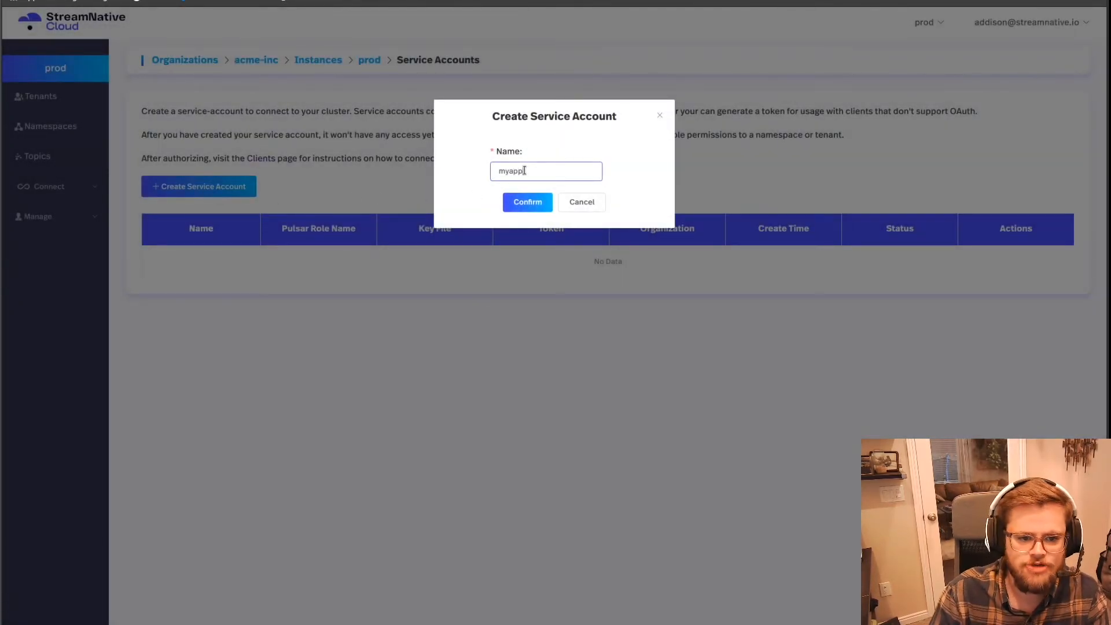
left_click(527, 202)
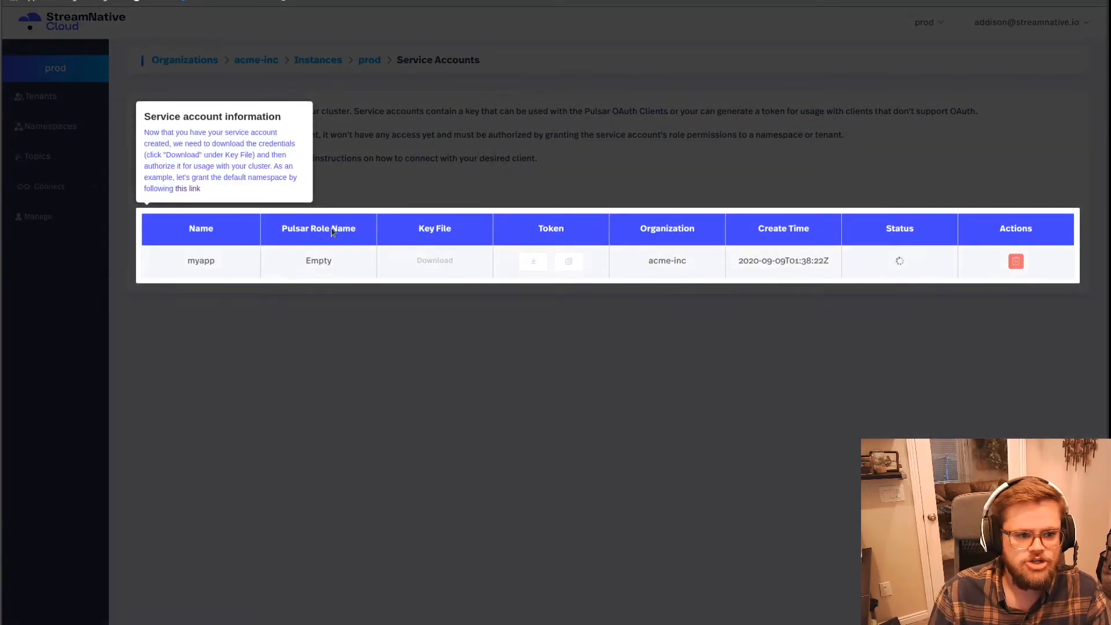
left_click(327, 178)
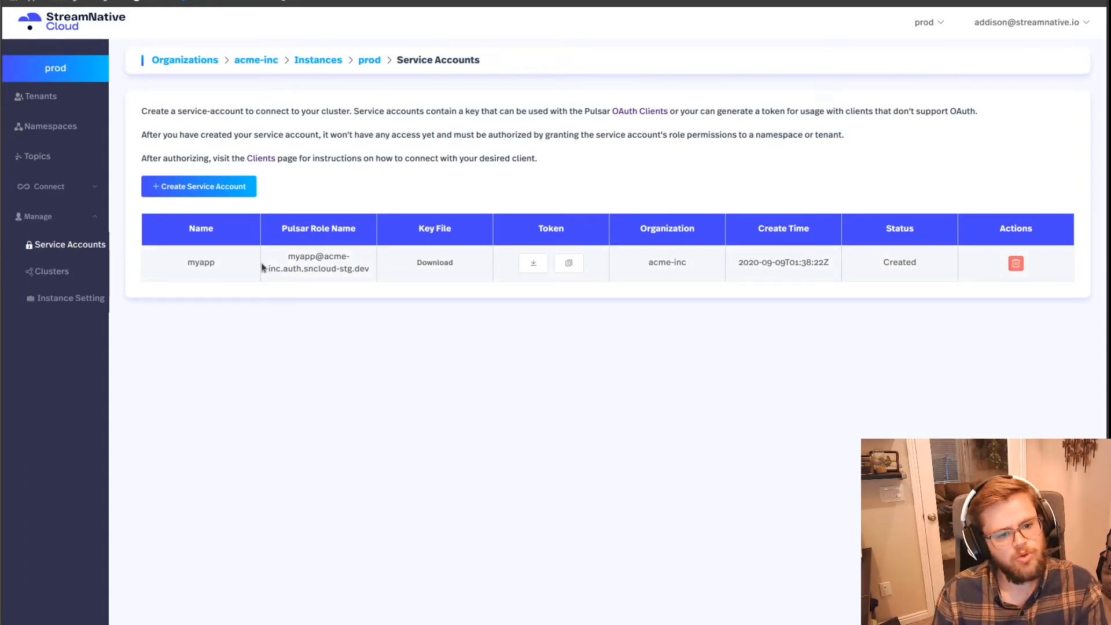
left_click(439, 268)
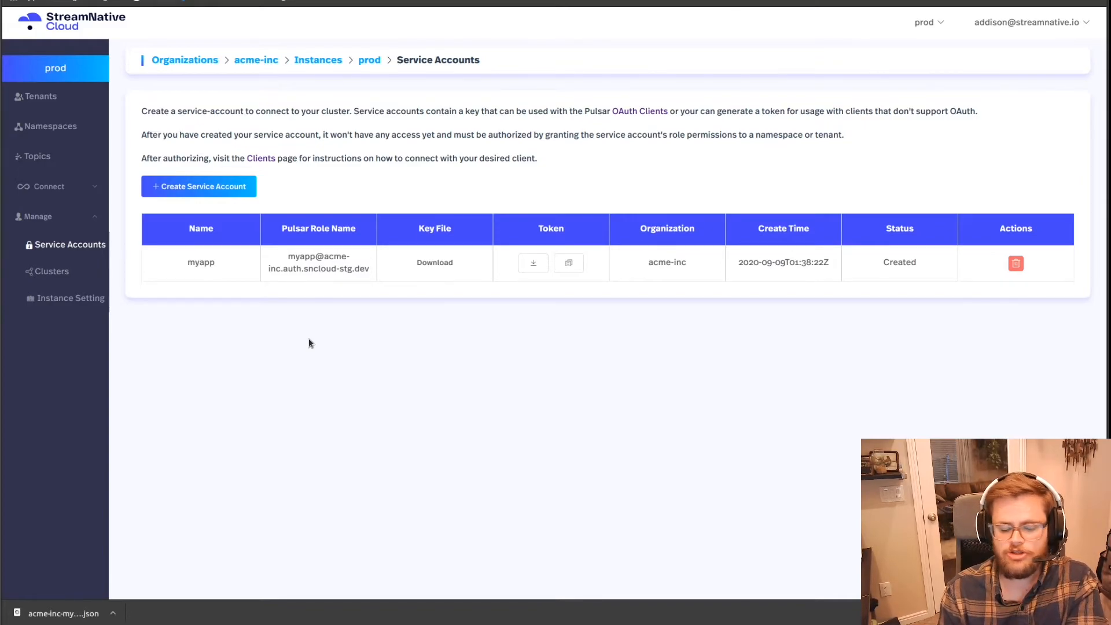
Step: Open the policies of the default namespace in the public tenant
left_click(73, 100)
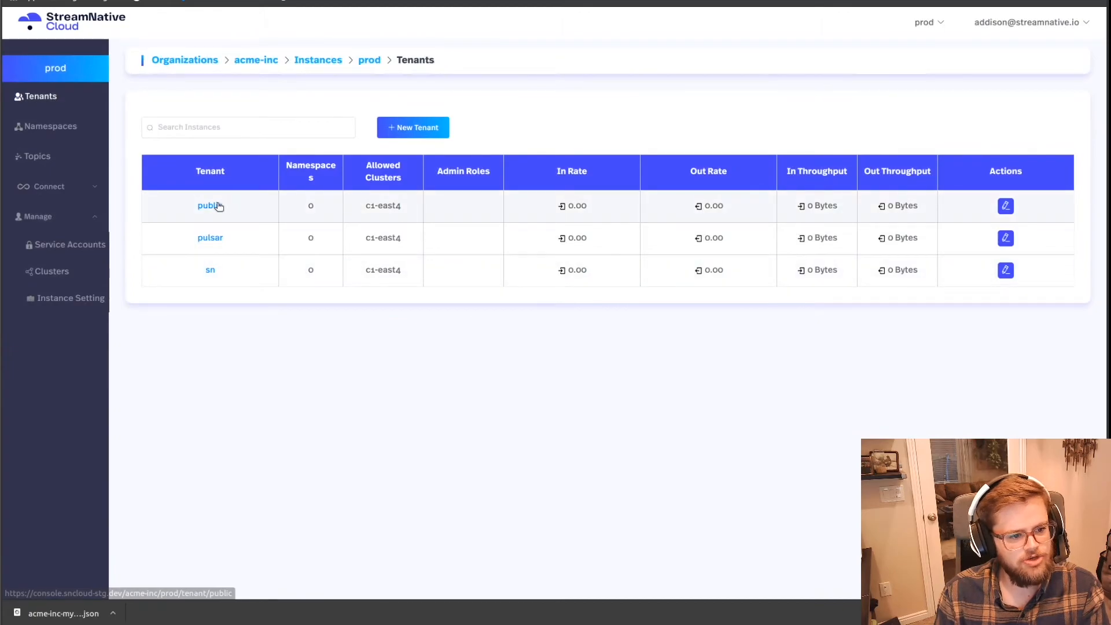
left_click(211, 206)
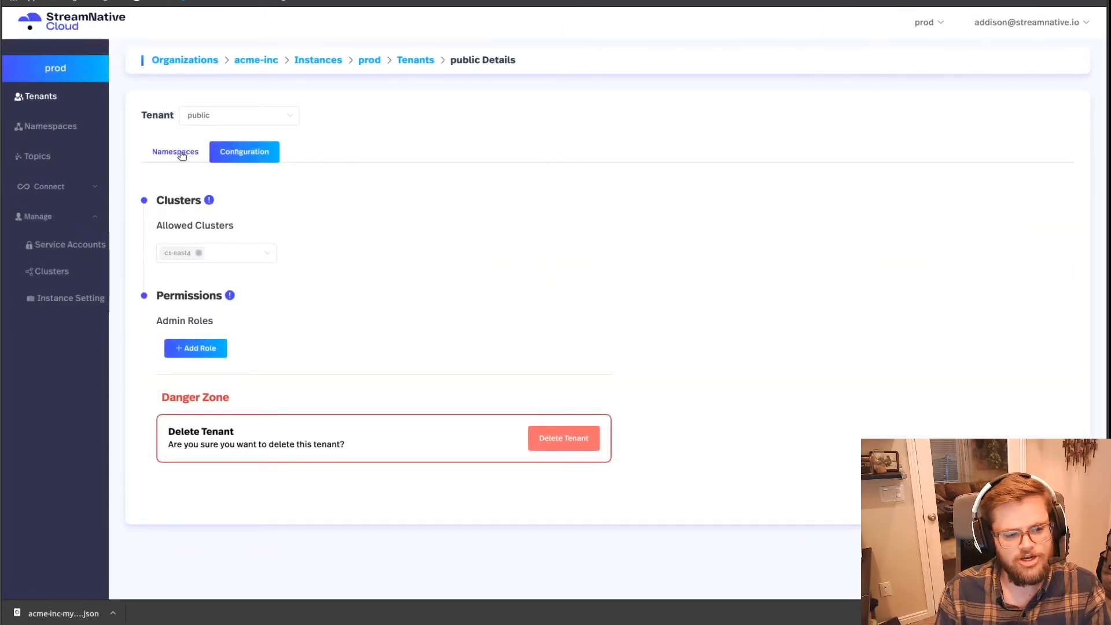
left_click(181, 155)
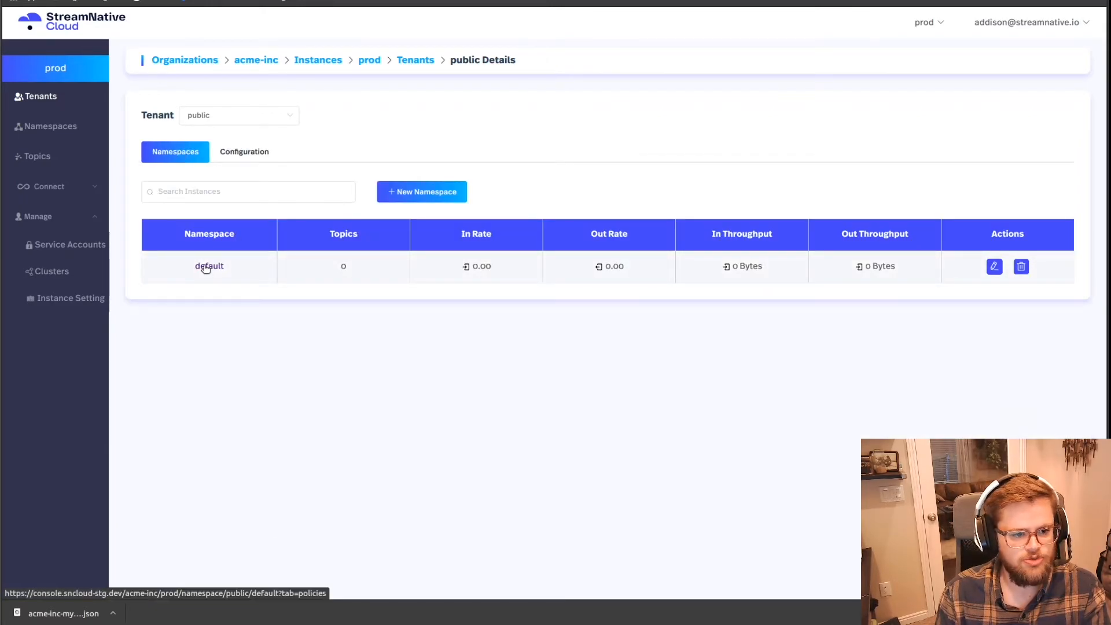
left_click(205, 268)
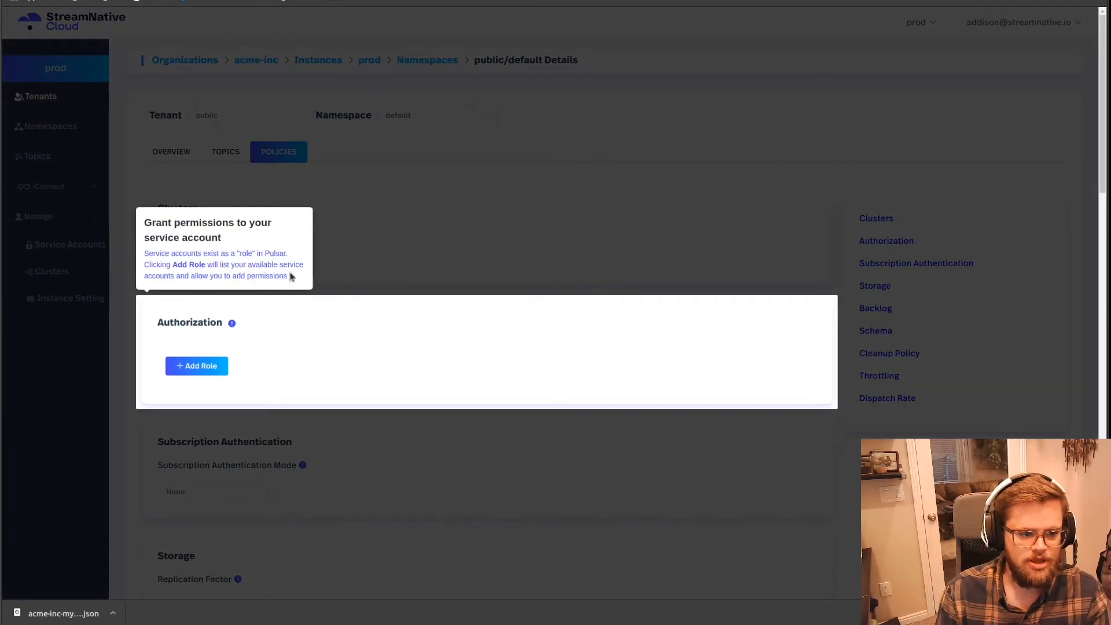
Step: Add the myapp service account as a role in the namespace's authorization and grant it the produce permission
left_click(218, 369)
left_click(264, 367)
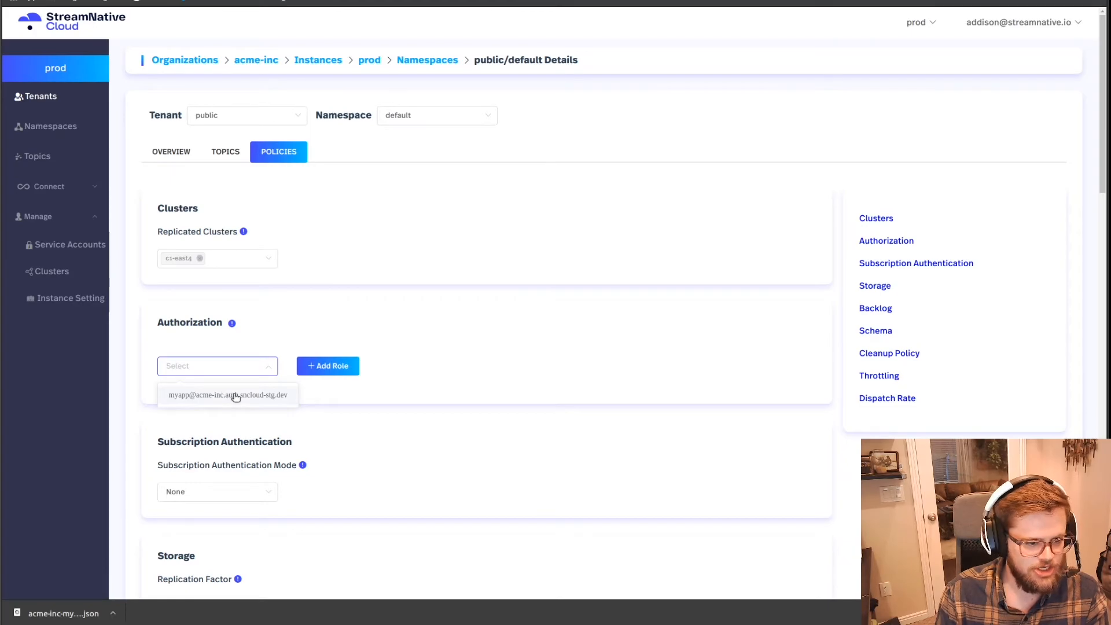
left_click(235, 397)
left_click(250, 374)
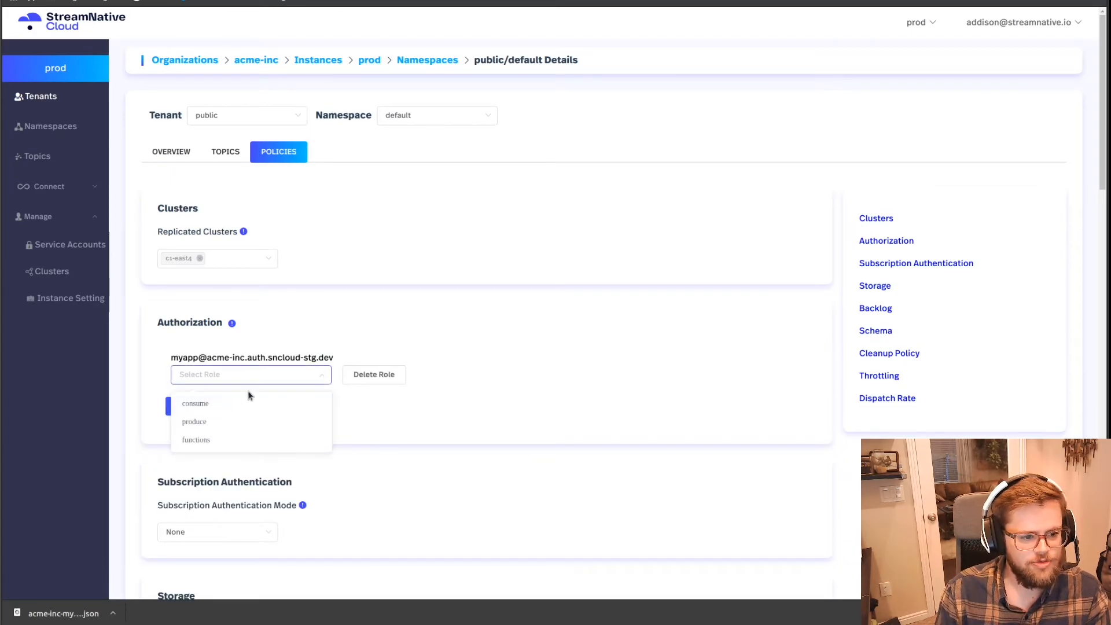
left_click(231, 422)
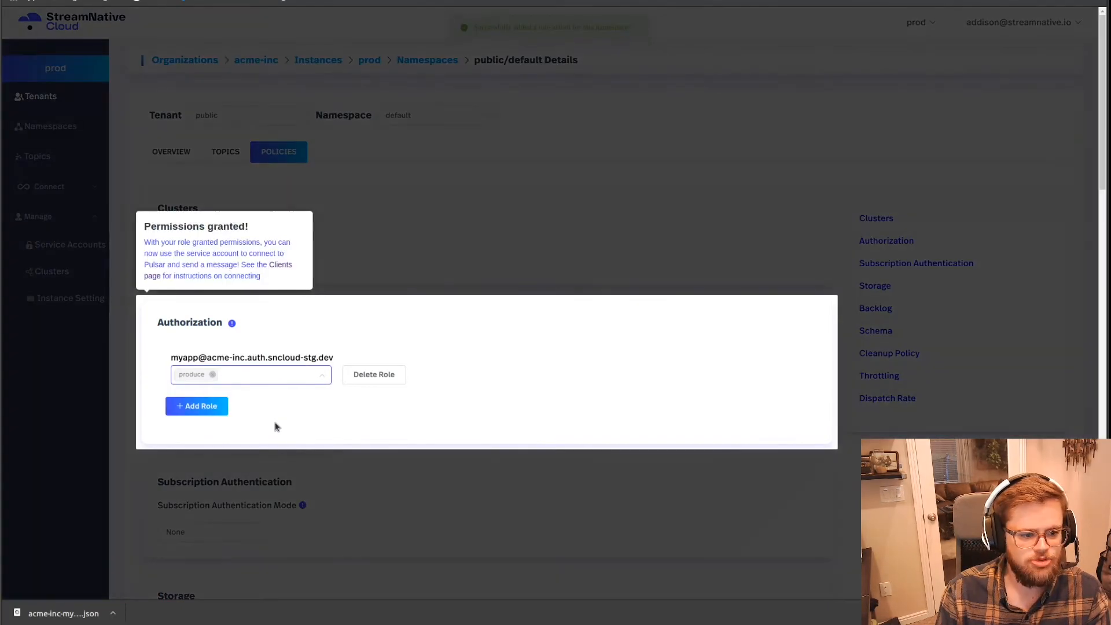
left_click(322, 307)
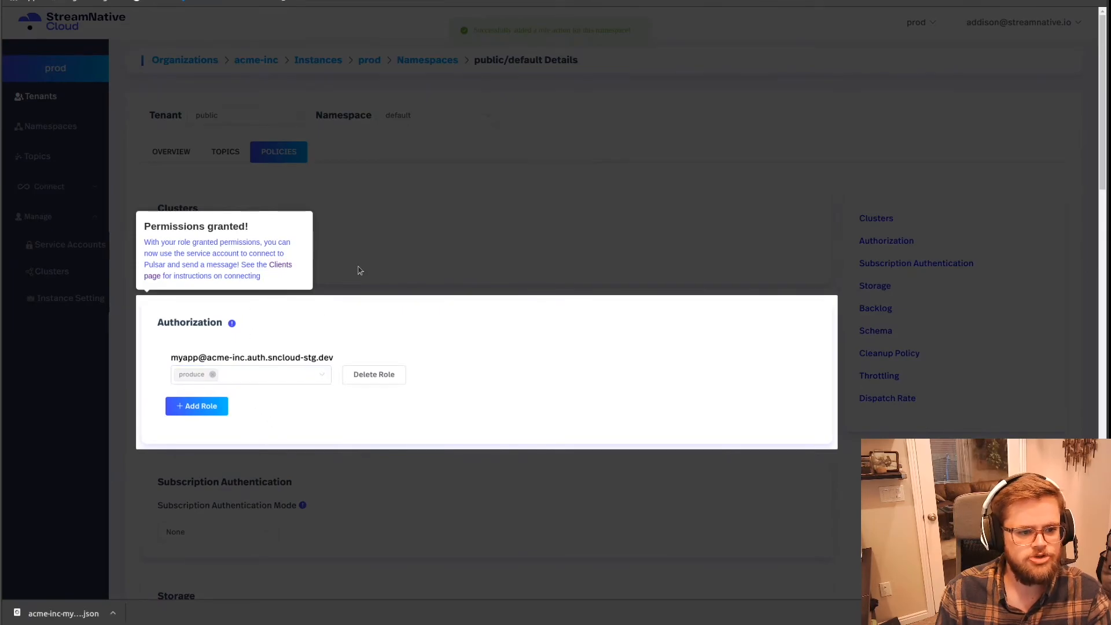
left_click(360, 271)
Step: Grant the myapp role the consume permission as well
left_click(278, 374)
left_click(269, 375)
left_click(268, 375)
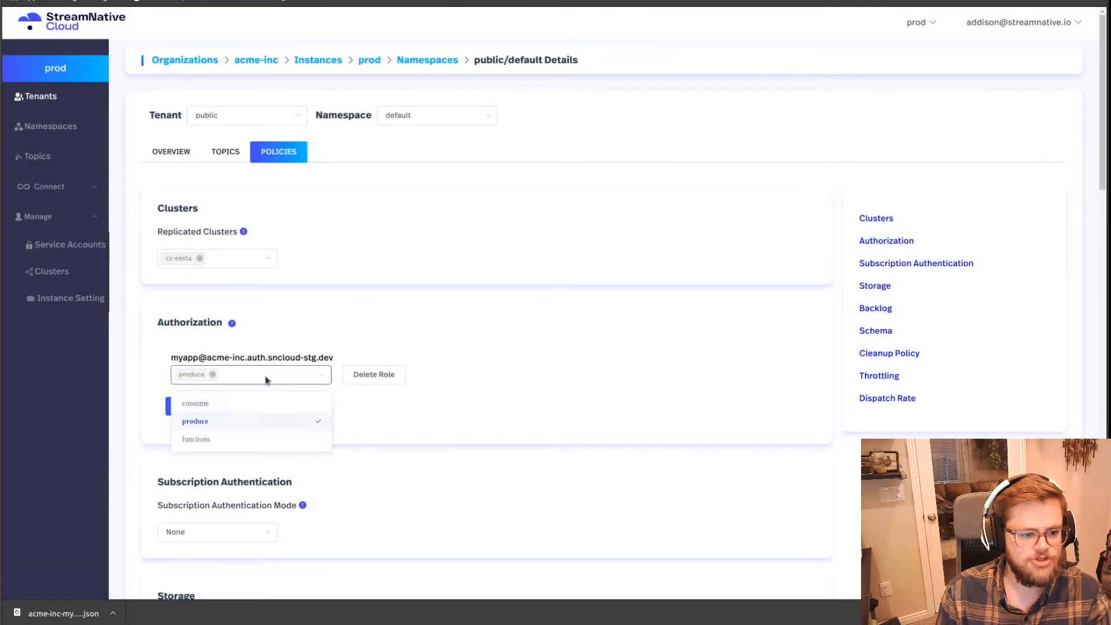
left_click(230, 403)
left_click(438, 258)
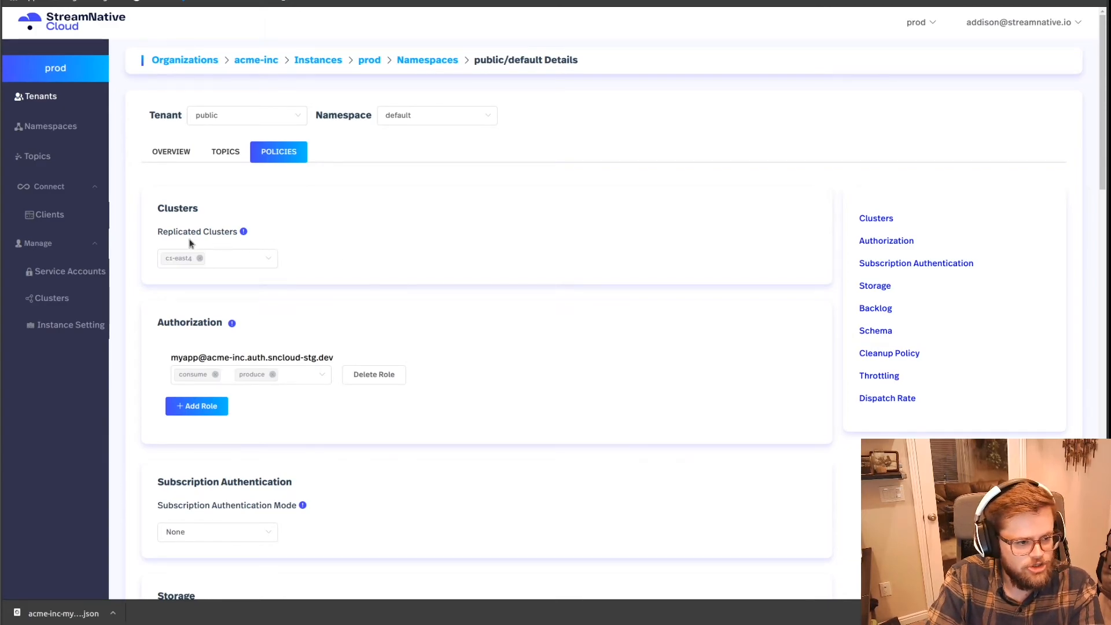
Step: Copy the pulsar-client command for sending a test message from the Clients page
left_click(48, 215)
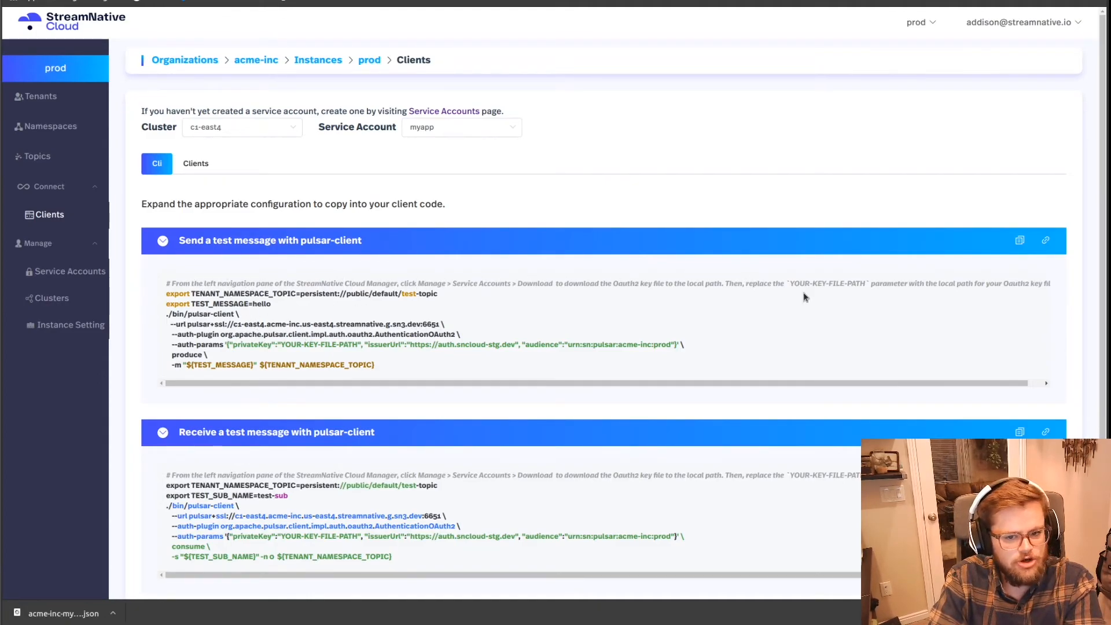
left_click(1020, 242)
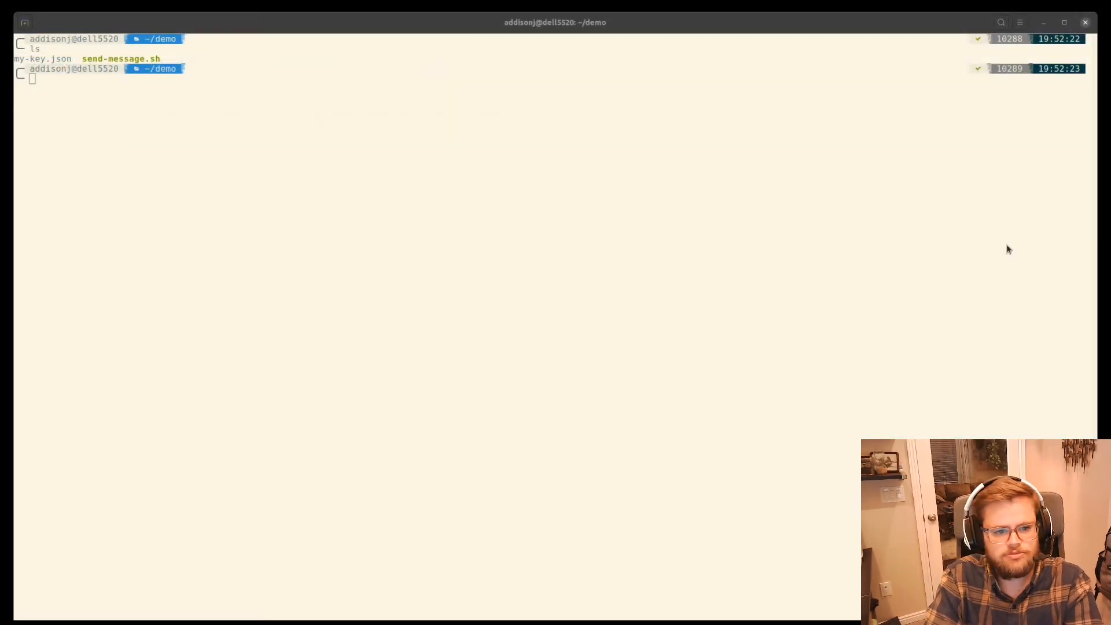
Step: Switch to the terminal, list the demo folder's files, and display send-message.sh to check its private key path
type("ls")
key("Return")
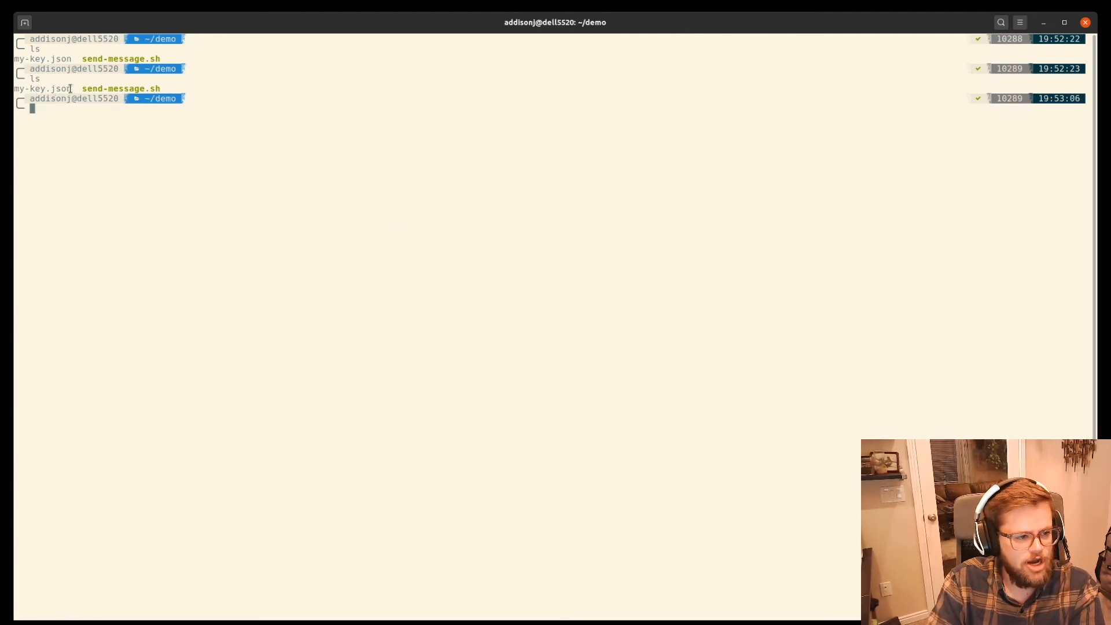
left_click_drag(71, 88, 13, 88)
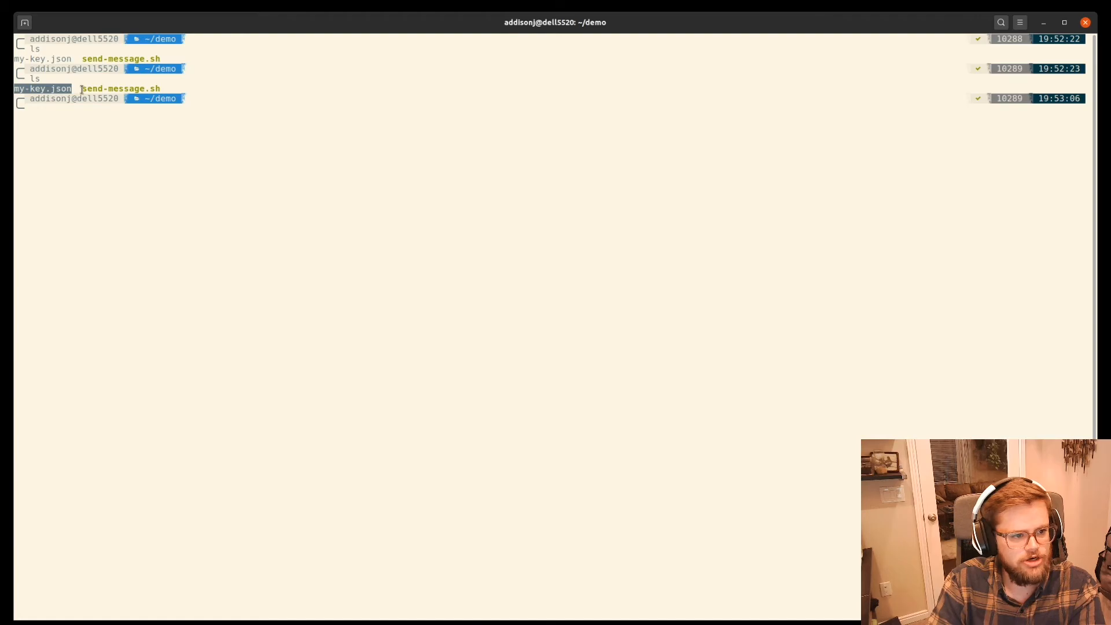
type("cat send-message.sh")
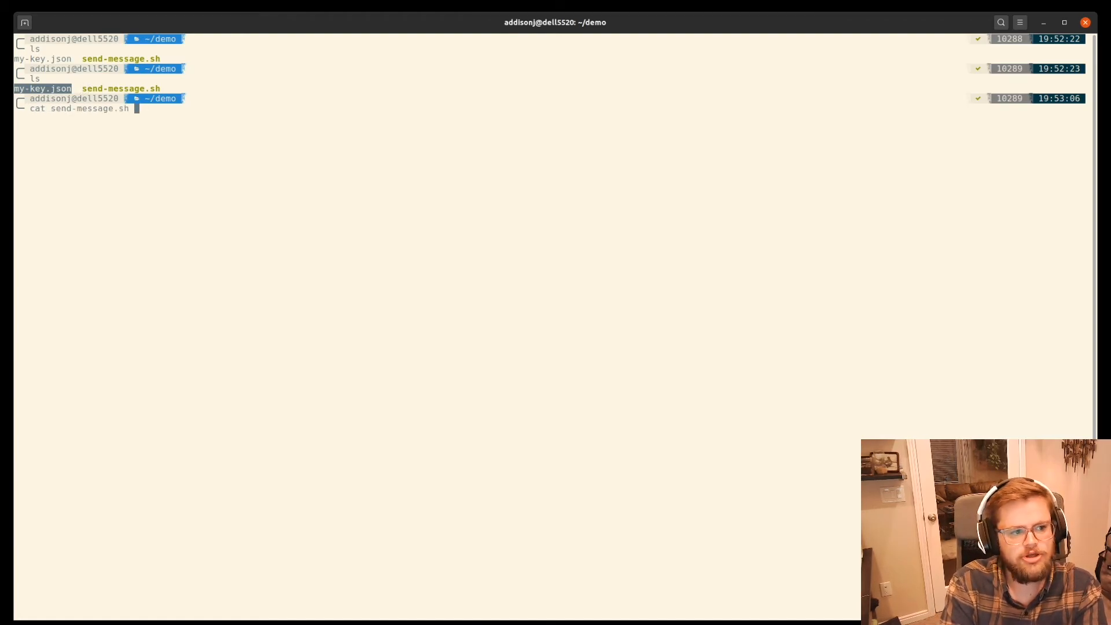
key("Return")
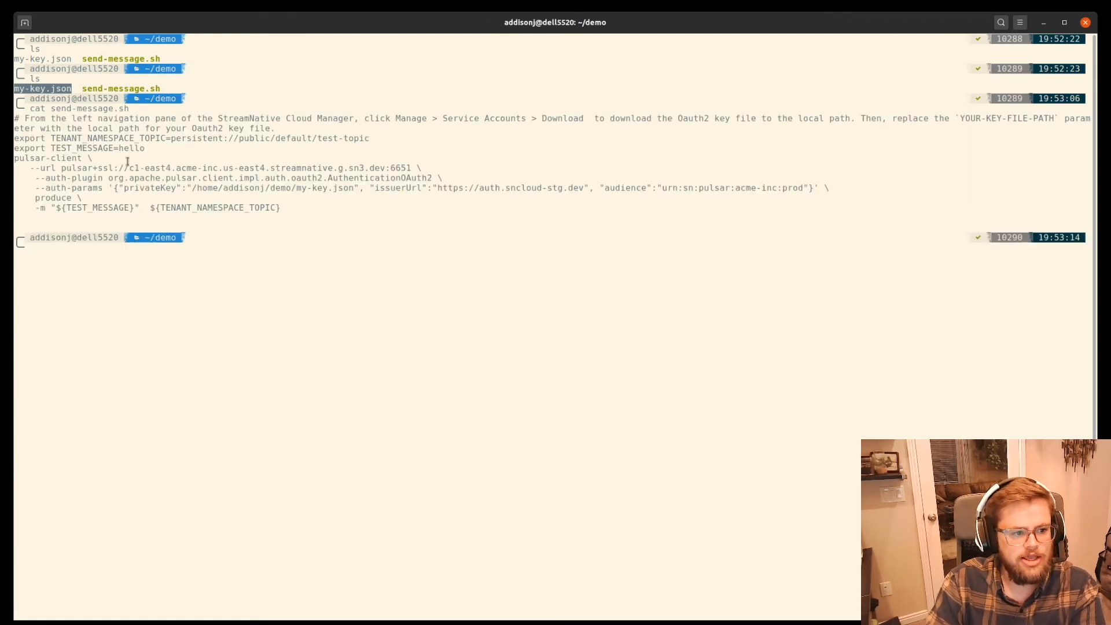
left_click_drag(197, 186, 351, 184)
Step: Run ./send-message.sh to produce a test message and check the final line of its output
type("./send-message.sh")
key("Return")
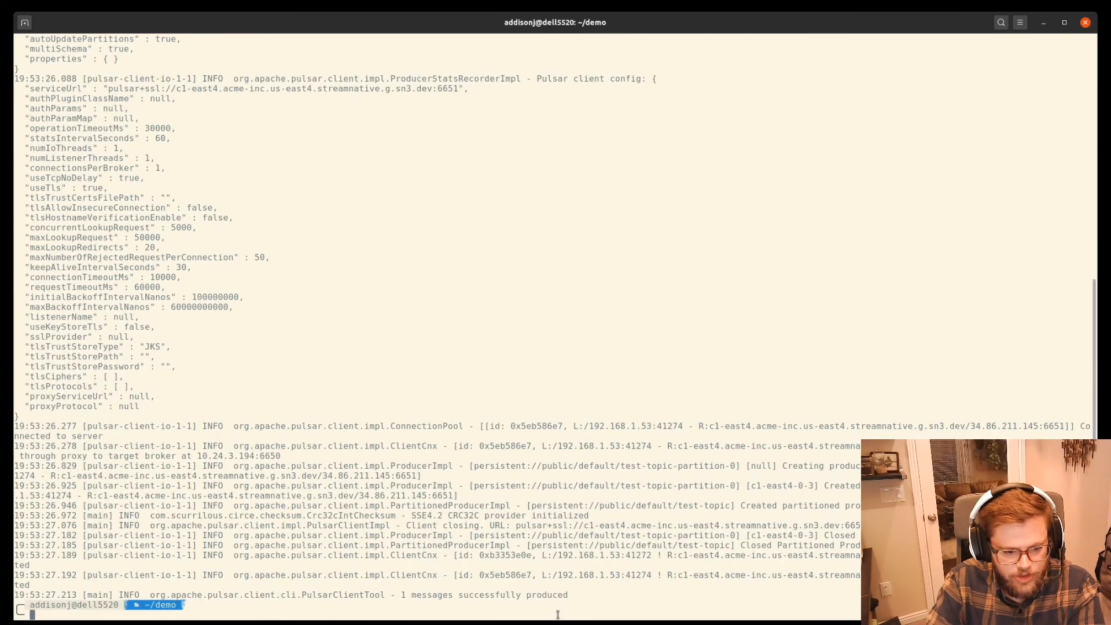
left_click_drag(400, 592, 570, 595)
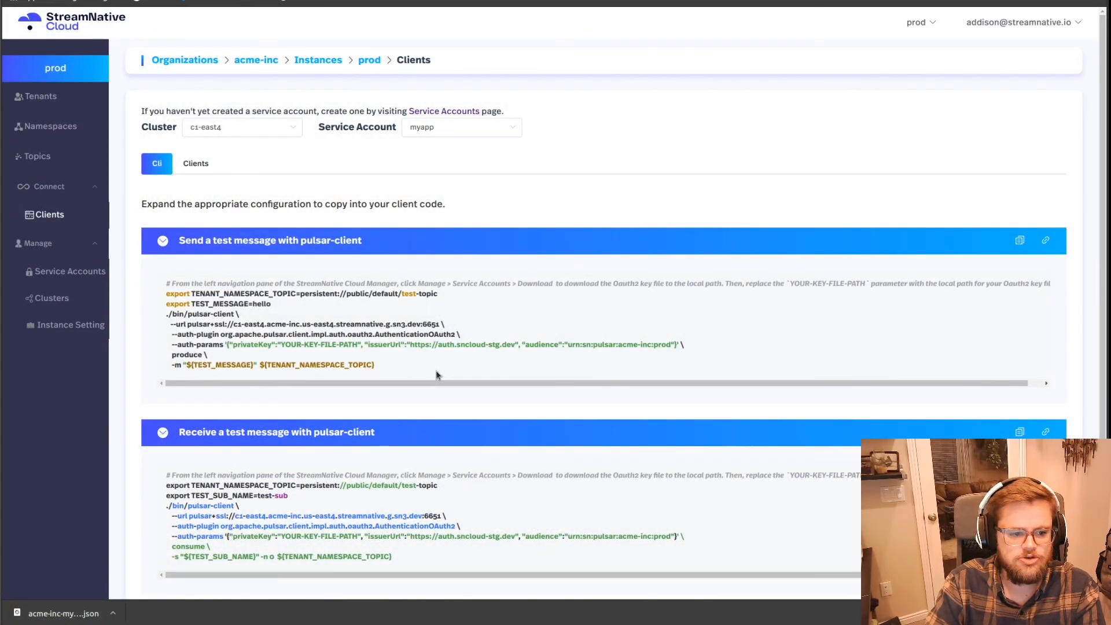
Step: Return to the Clients page in StreamNative Cloud and look through the command-line examples and the OAuth2 client code samples
scroll(437, 374, "down", 2)
scroll(437, 377, "up", 2)
scroll(358, 405, "down", 2)
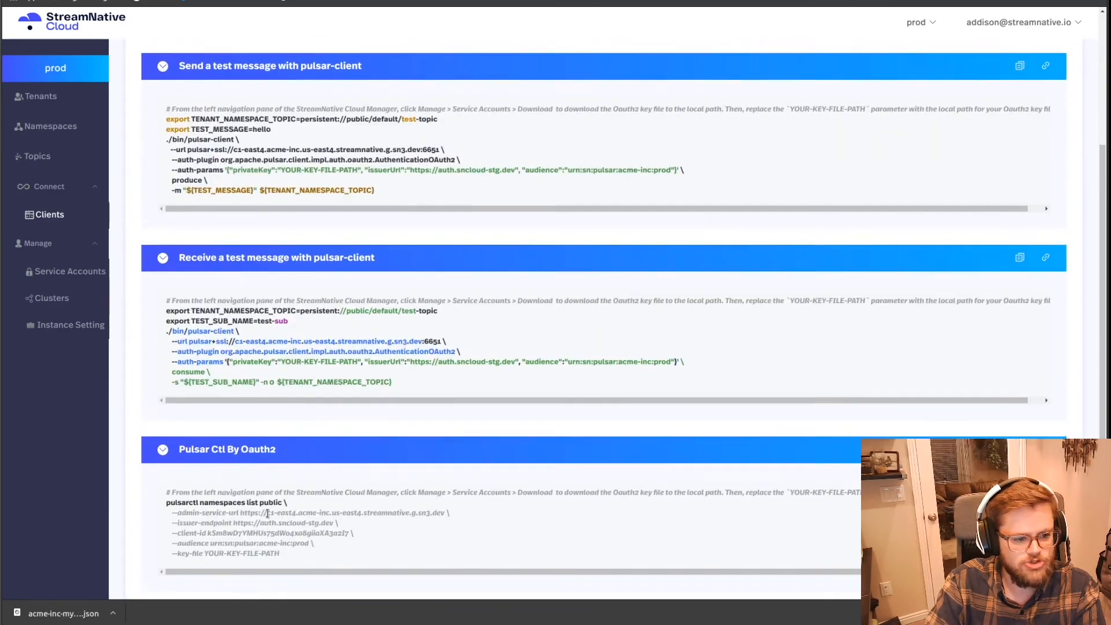
scroll(243, 173, "up", 2)
left_click(196, 164)
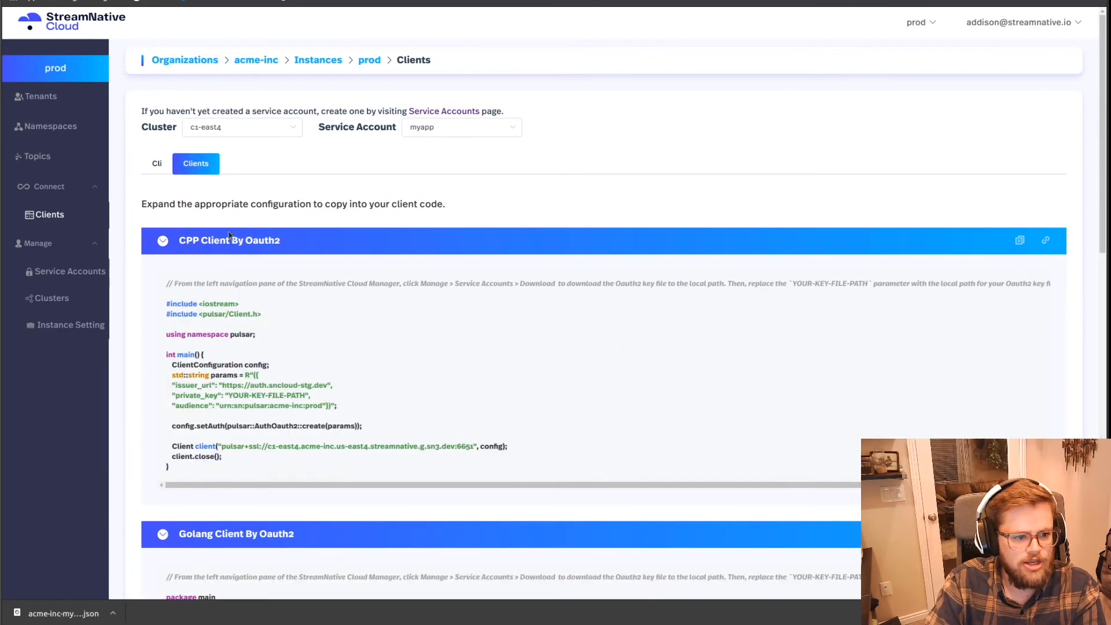
scroll(263, 434, "down", 5)
scroll(261, 417, "down", 8)
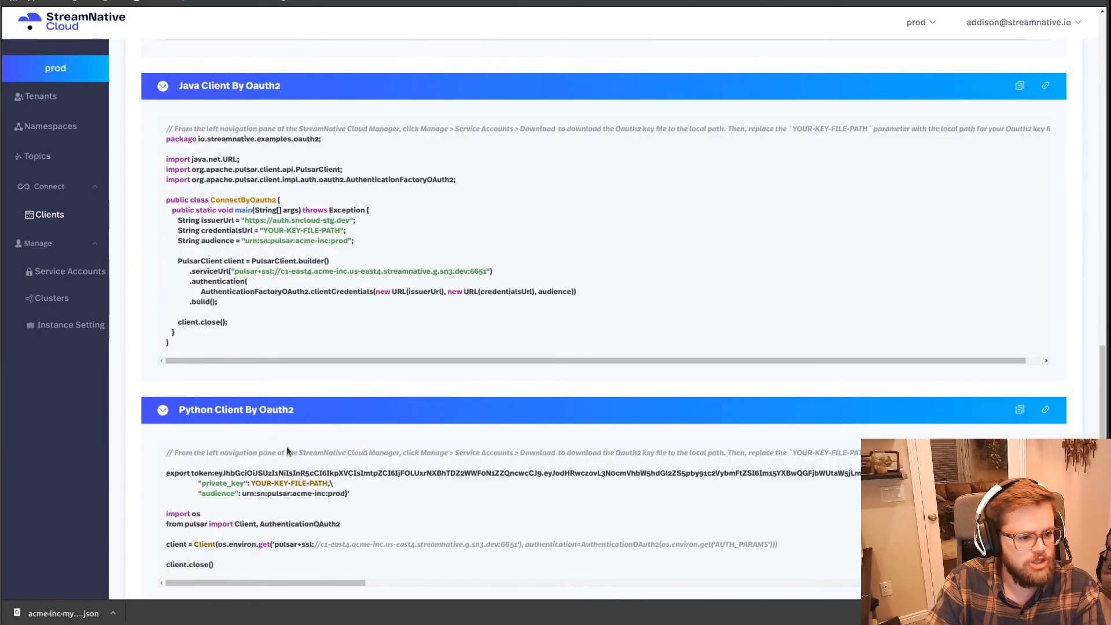
scroll(286, 454, "up", 2)
scroll(286, 455, "up", 1)
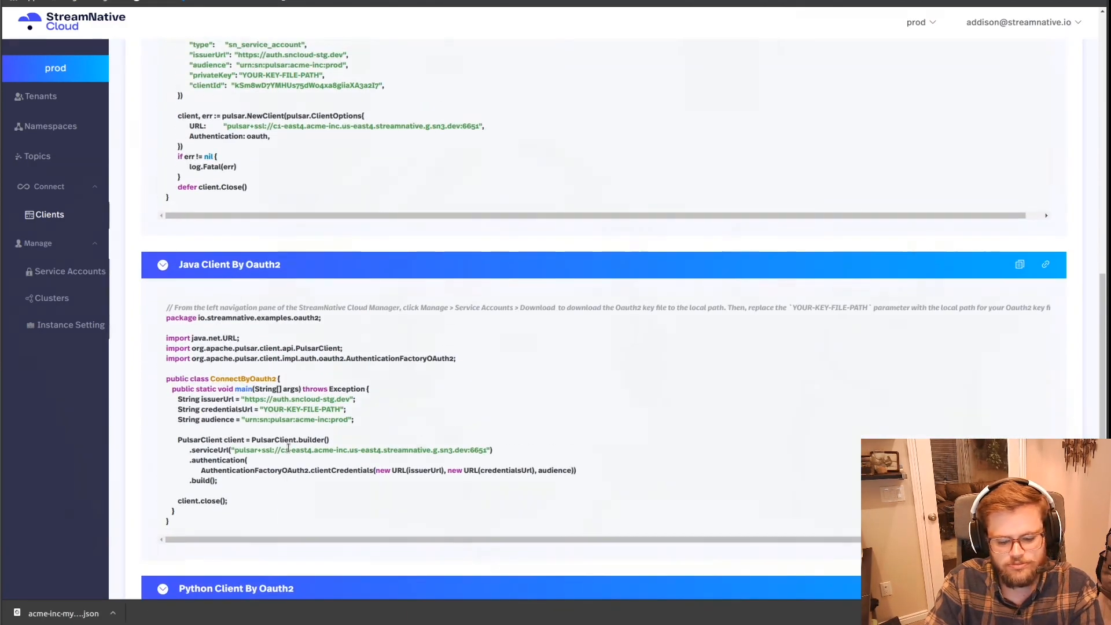